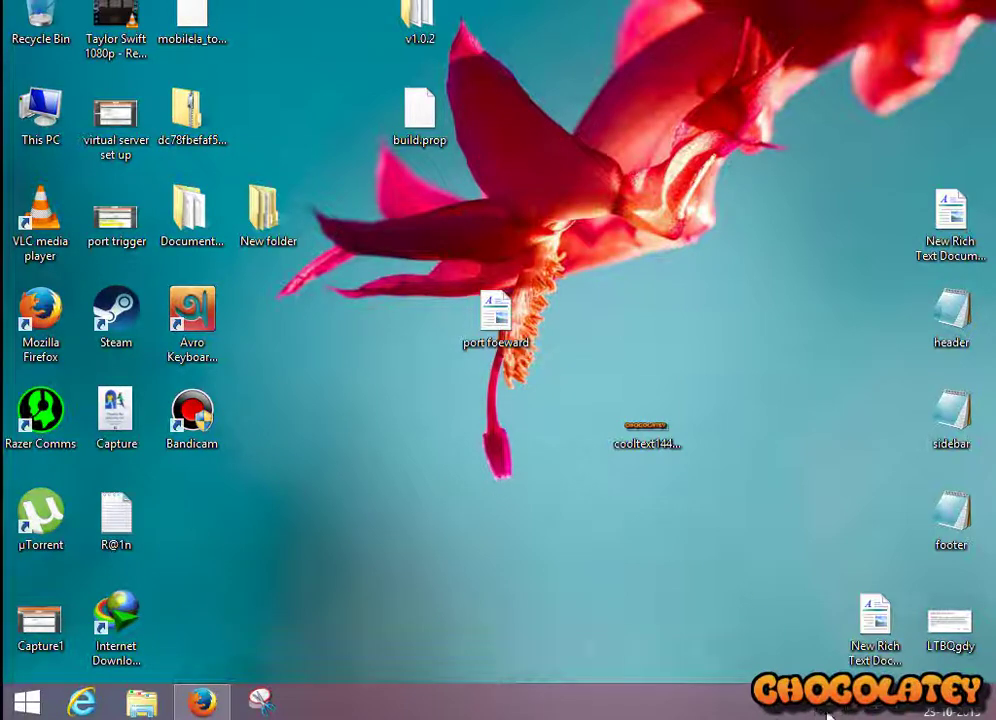
Step: Bring up the network icon's quick menu in the taskbar notification area
click(826, 708)
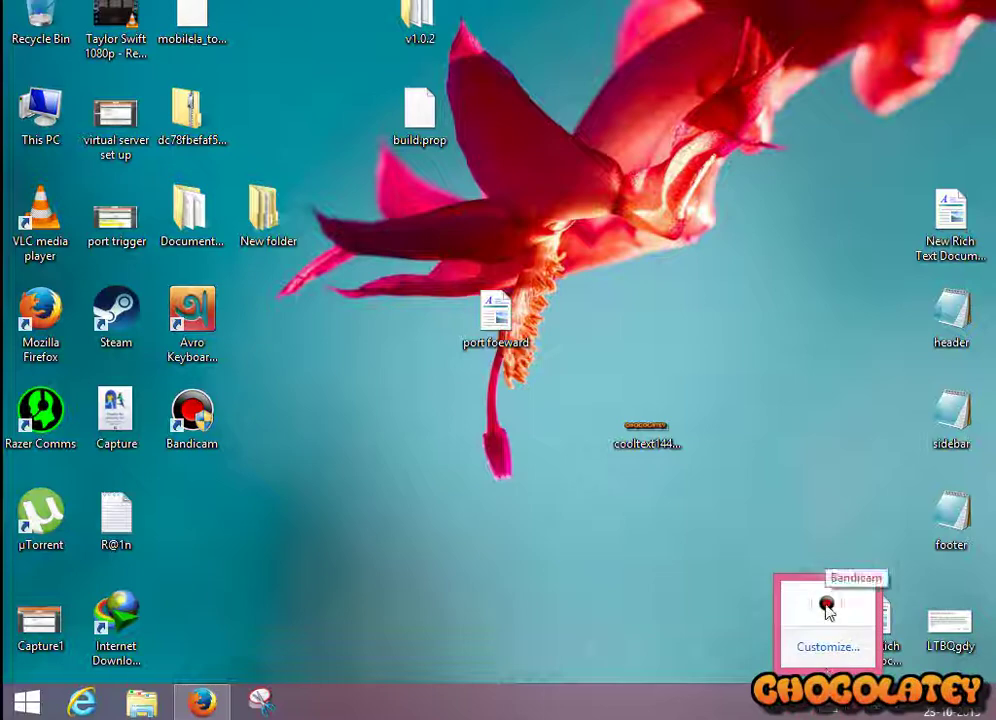
click(689, 580)
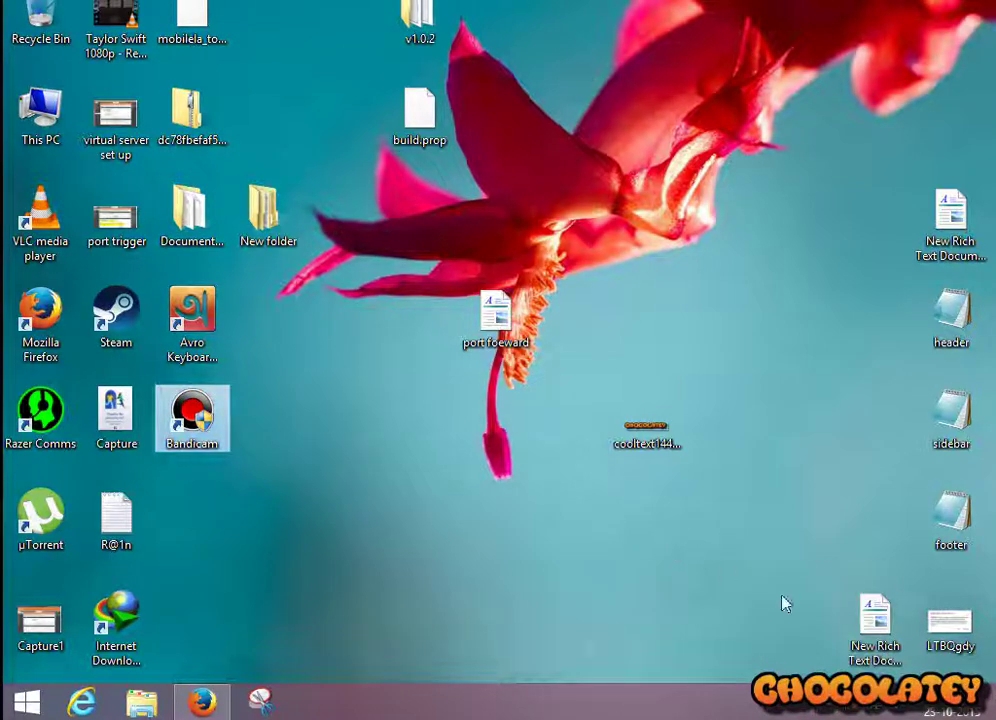
right_click(862, 706)
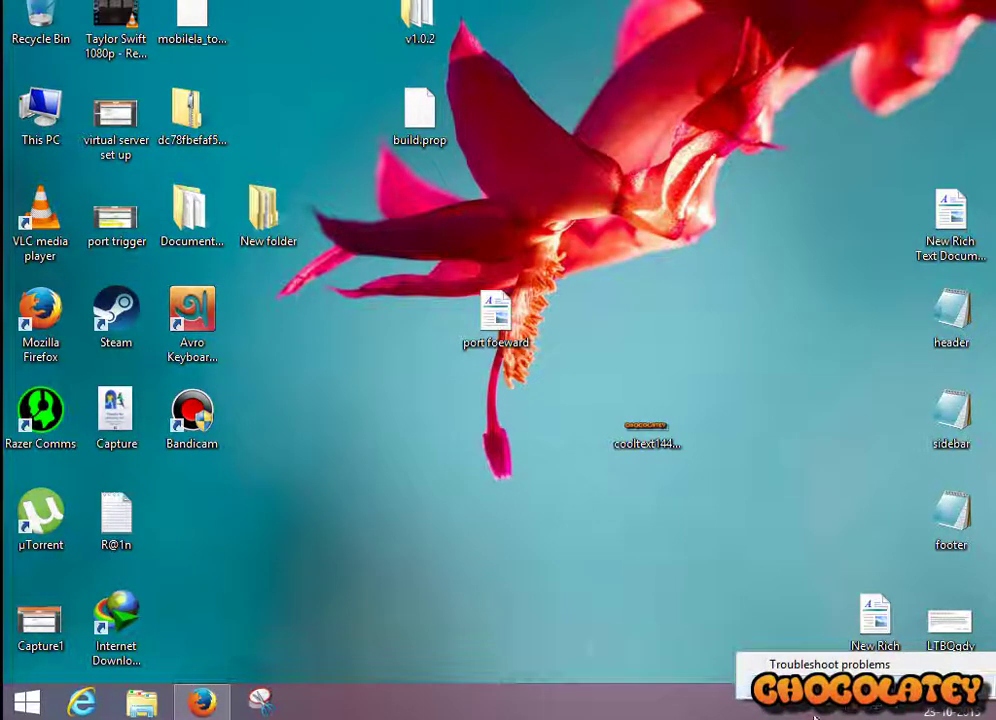
click(691, 549)
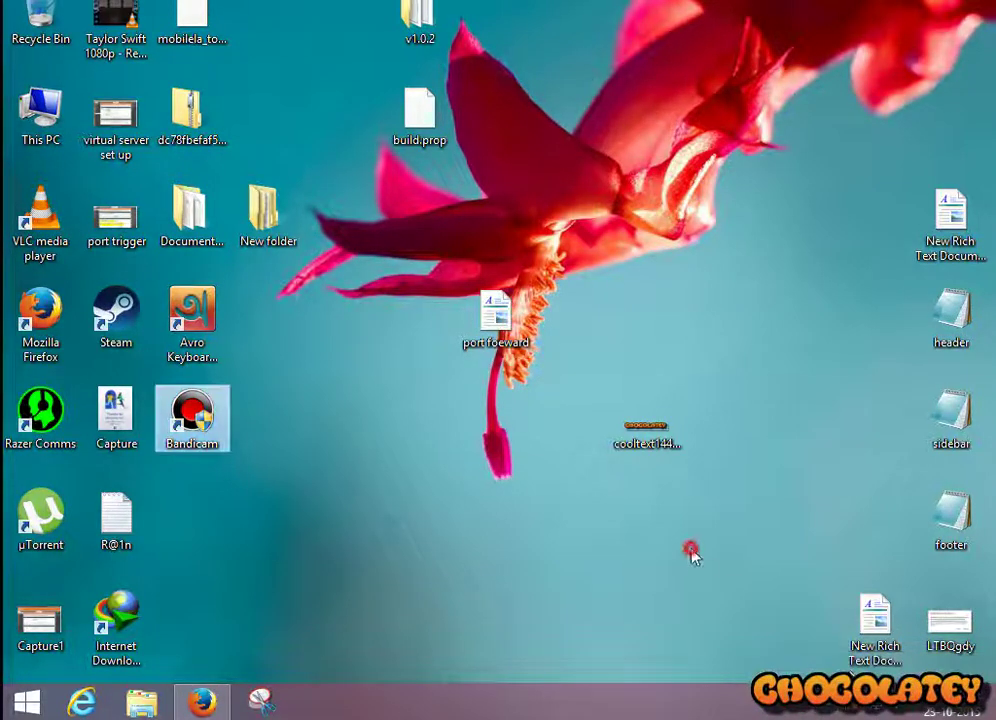
right_click(876, 712)
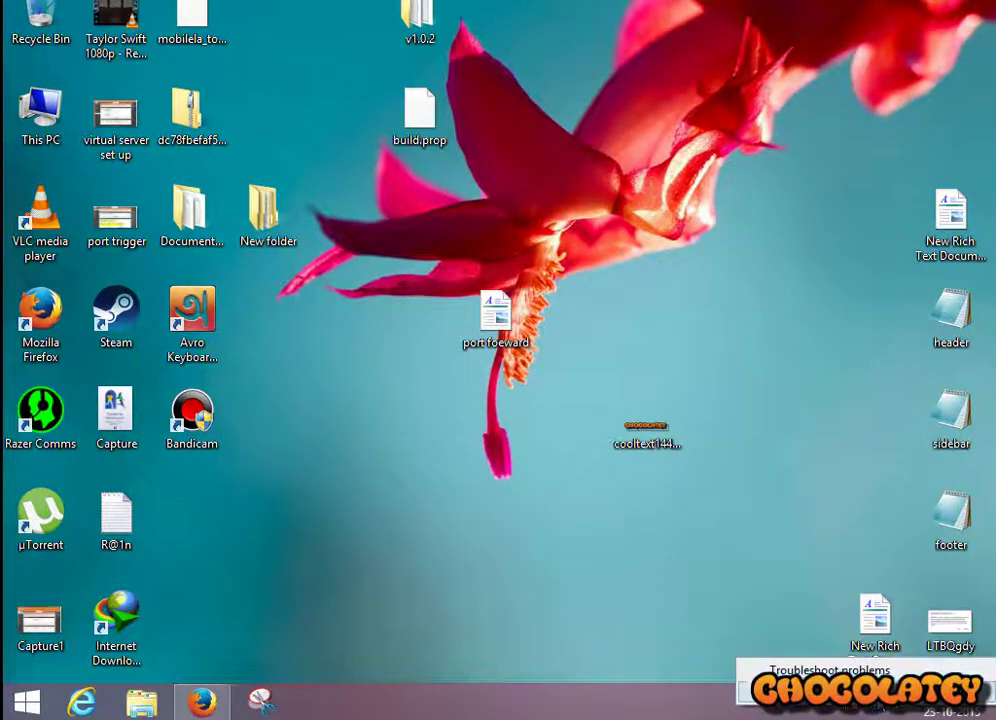
Step: Open the Ethernet connection's Internet Protocol Version 4 (TCP/IPv4) properties via Network and Sharing Center
click(850, 691)
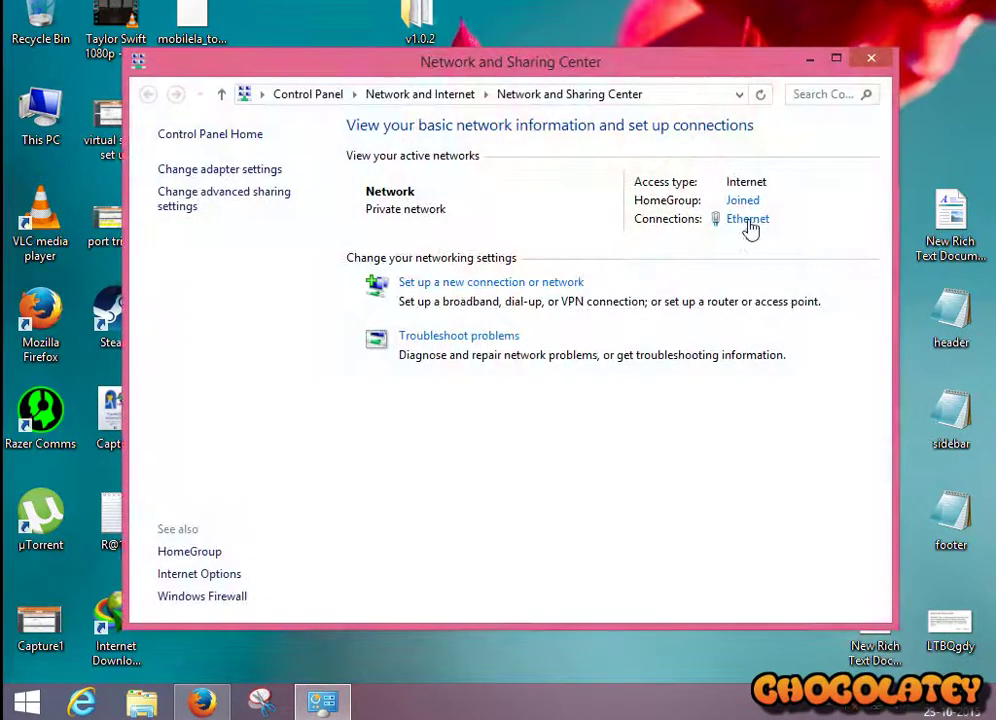
click(751, 222)
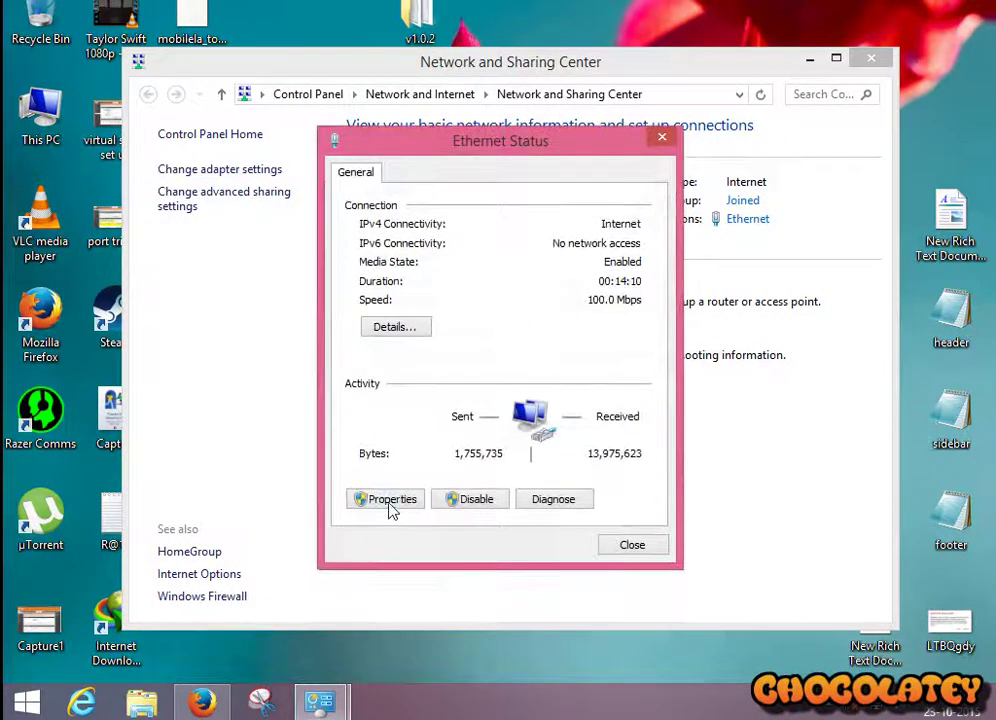
click(383, 499)
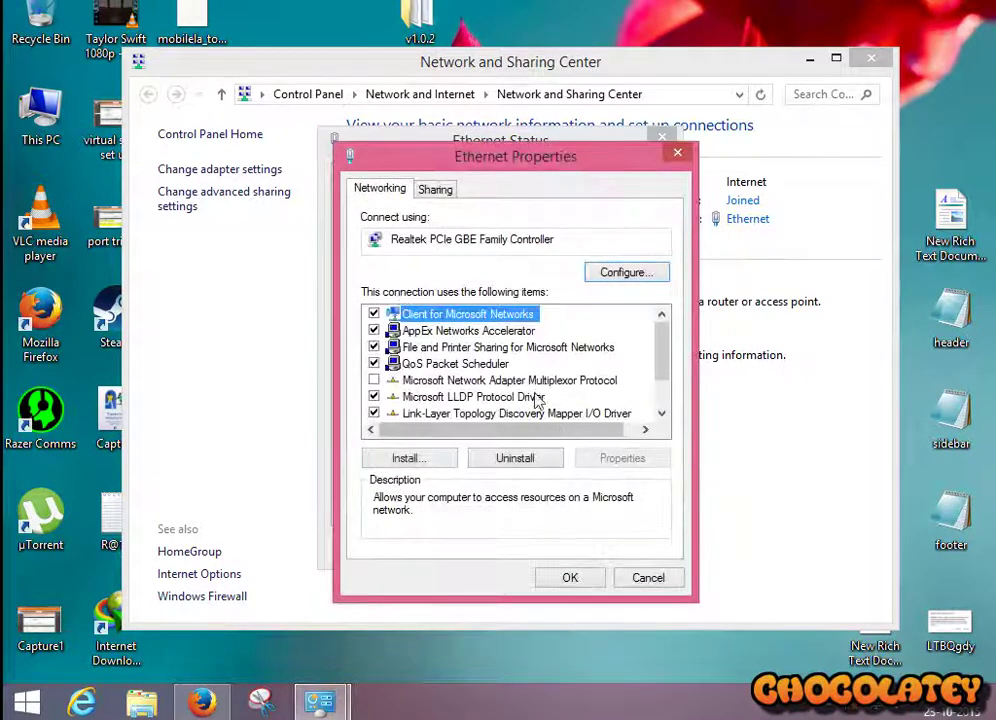
scroll(589, 382, down, 1)
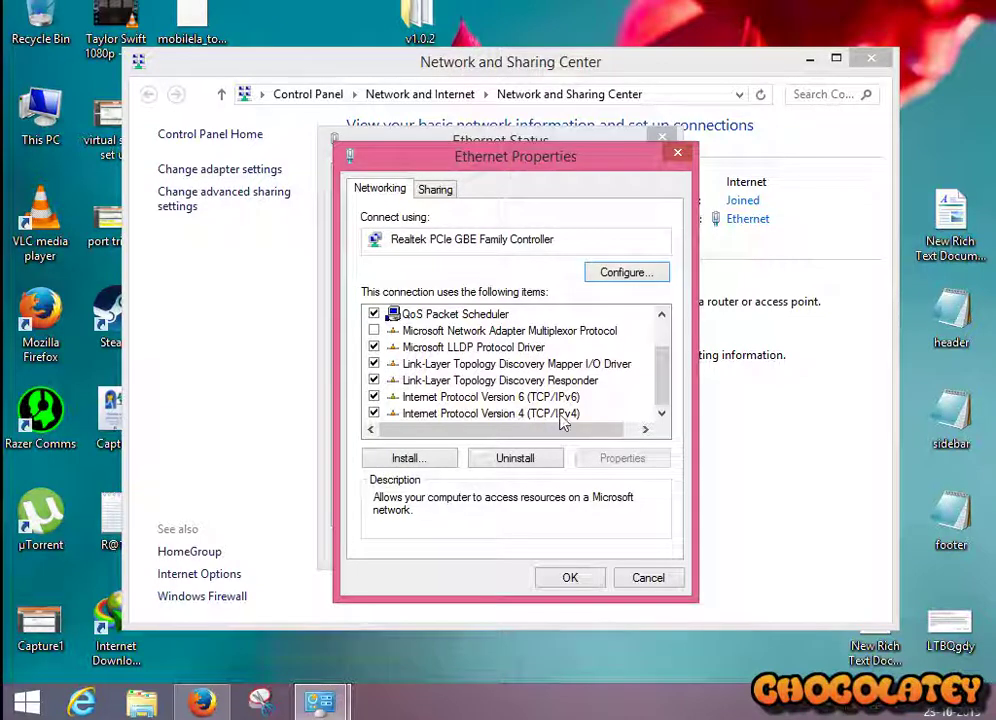
double_click(560, 414)
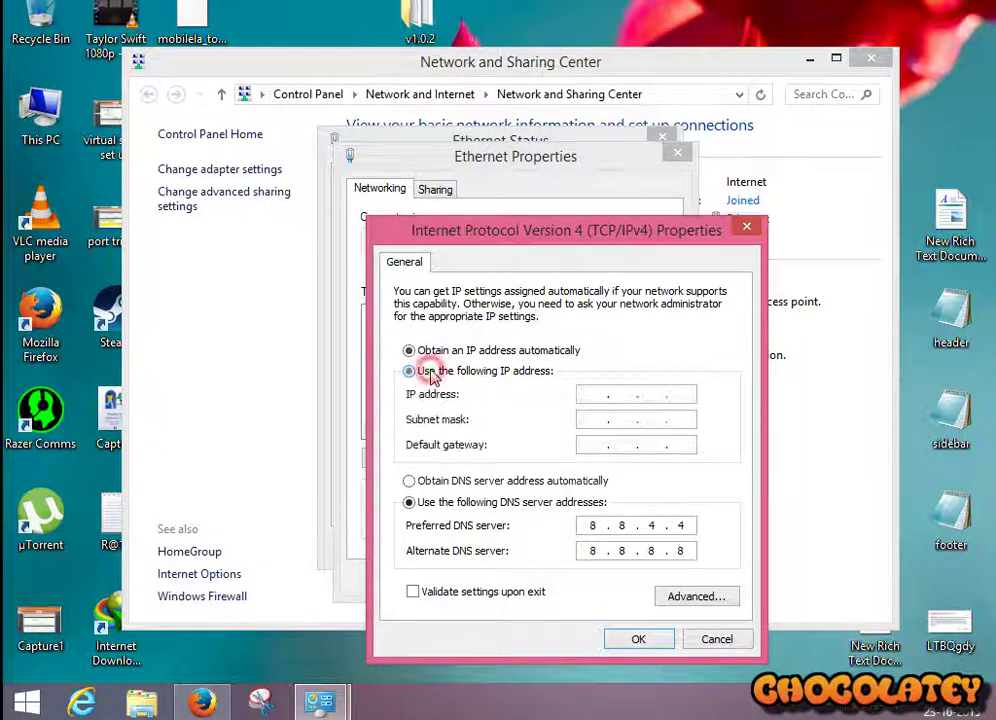
Step: Give Ethernet static IP 192.168.0.110, mask 255.255.255.0 and gateway 192.168.0.1
click(429, 371)
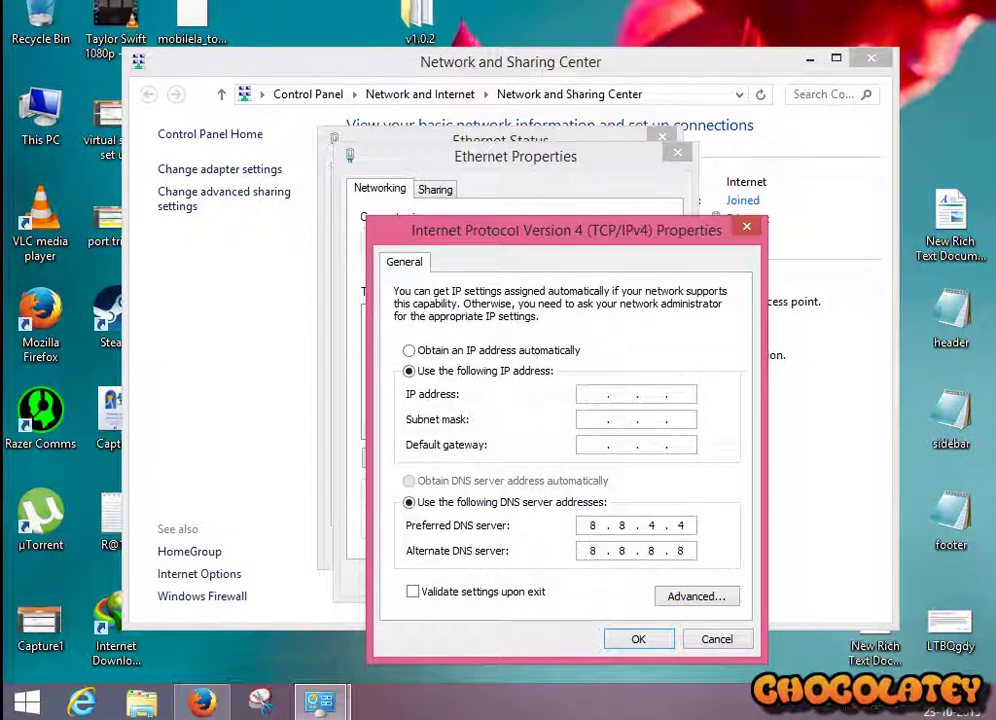
text(968)
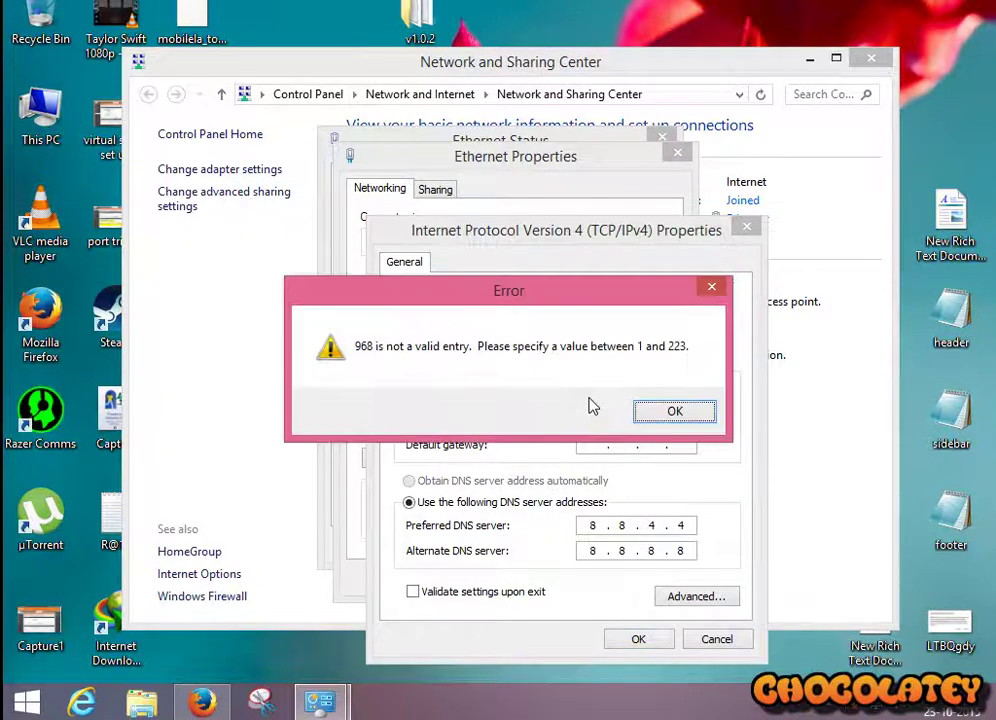
click(672, 411)
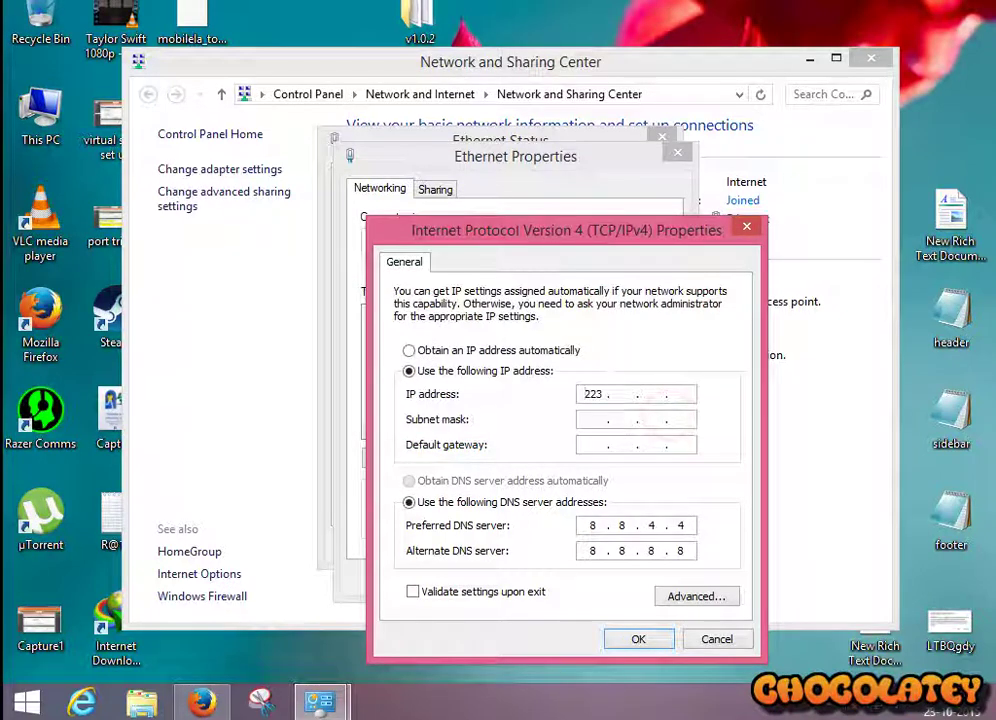
double_click(594, 394)
text(192 . 168 . 0)
key(period)
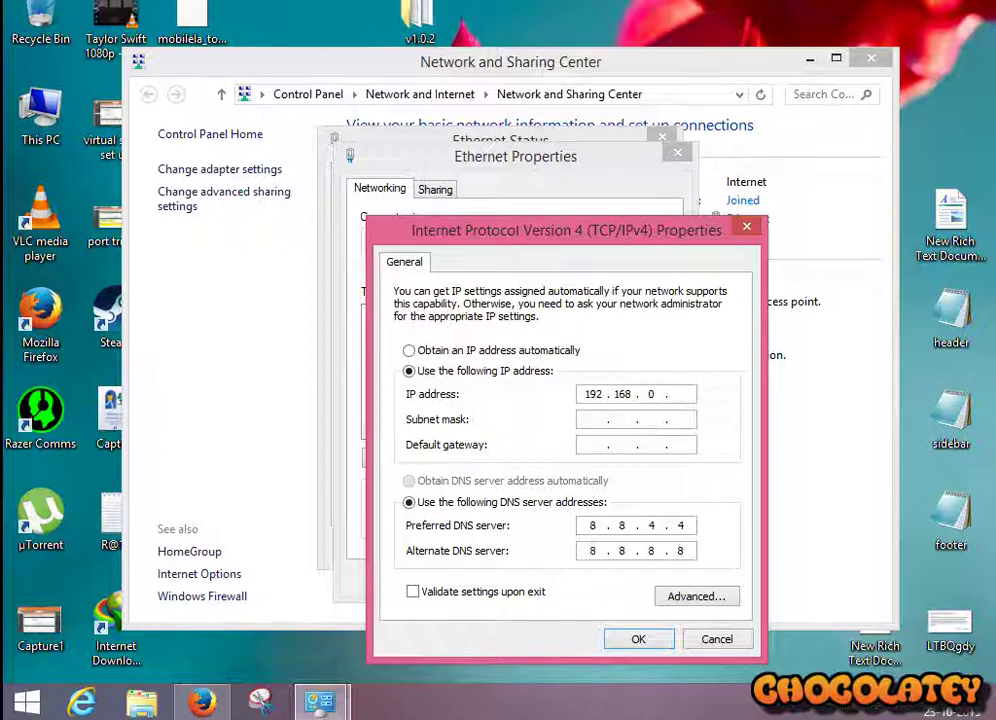
text(110)
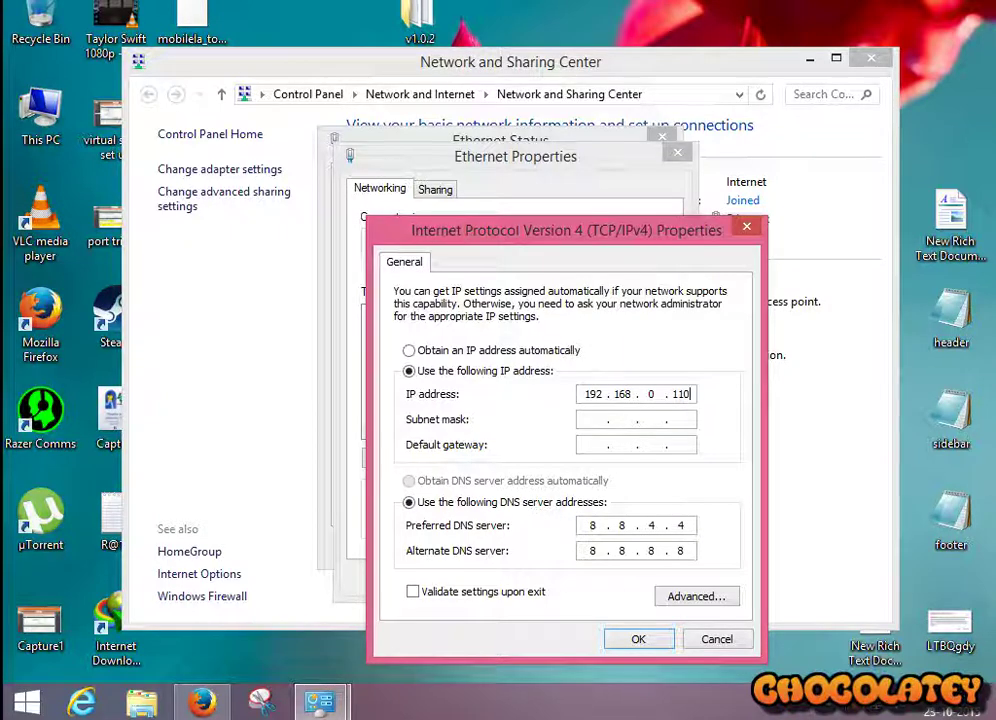
click(589, 418)
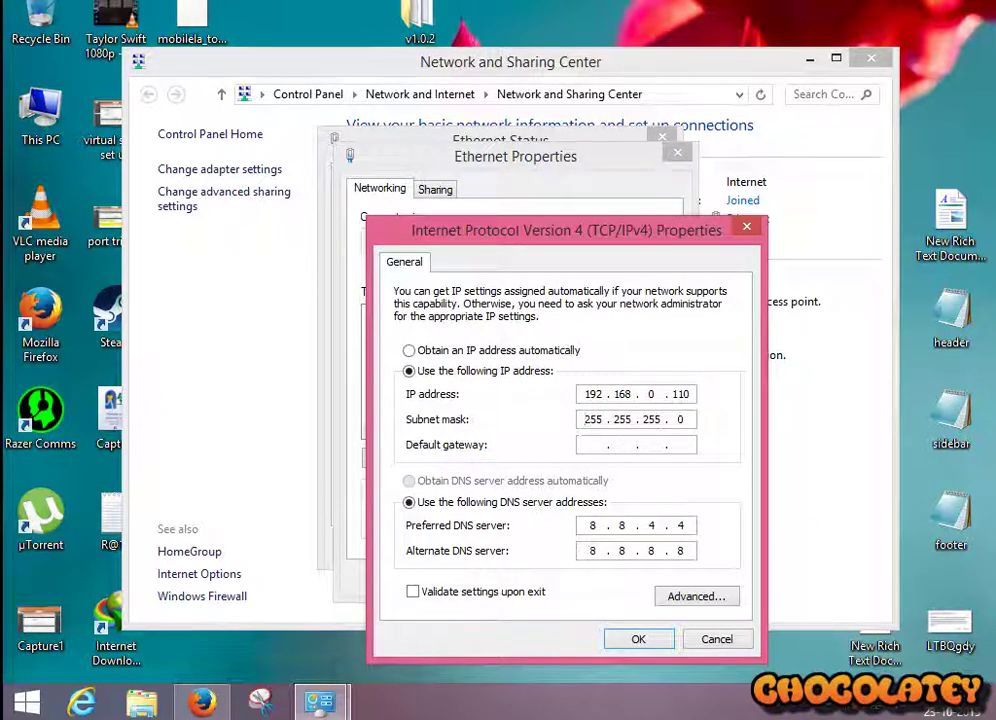
click(591, 444)
text(192 . 168 . 0 . 1)
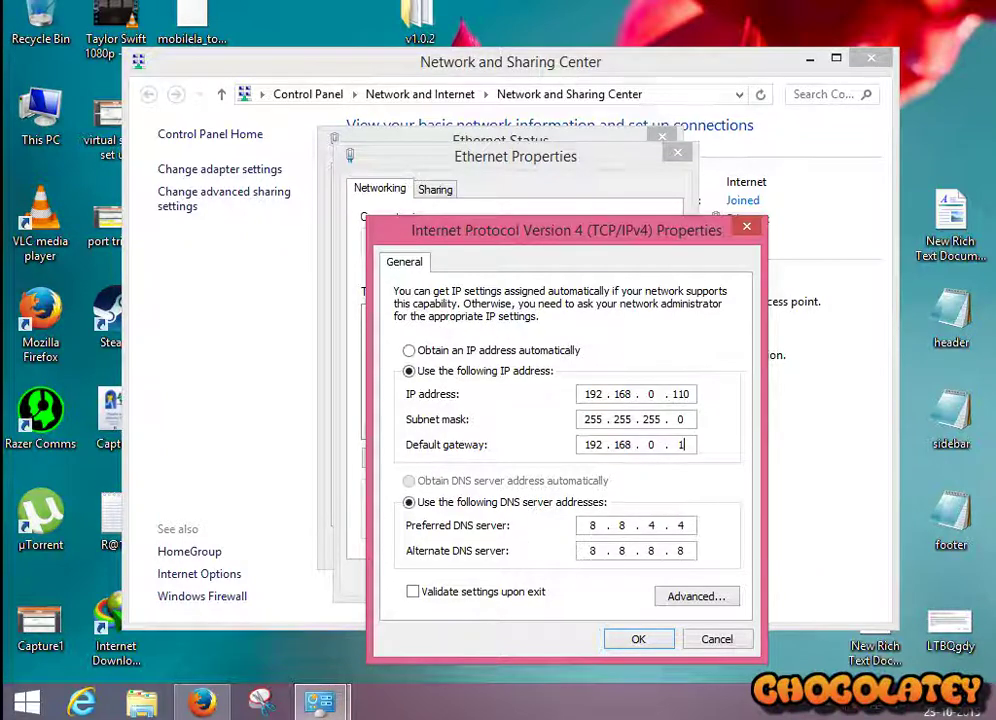
Step: Apply the static IPv4 settings and close the Ethernet status and Network and Sharing Center windows
click(635, 641)
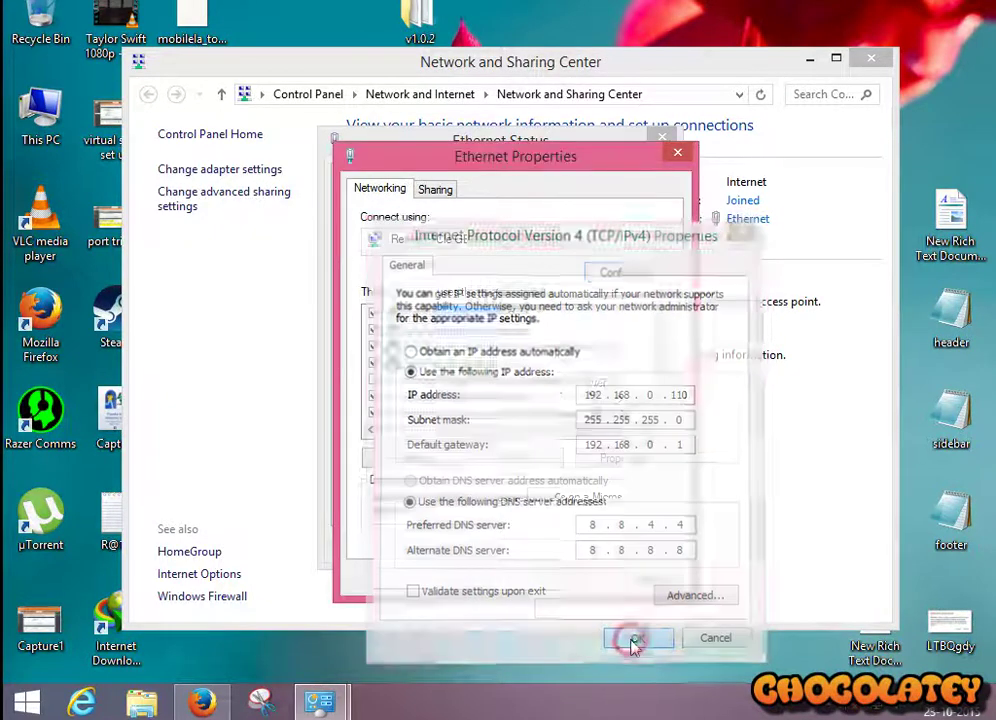
click(570, 580)
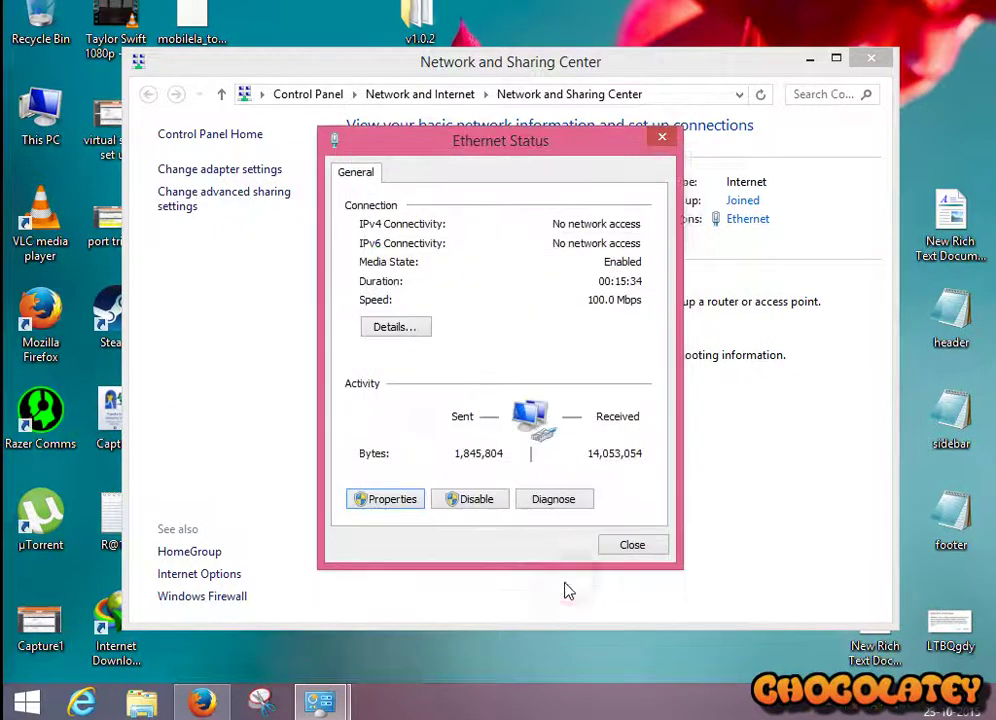
click(632, 546)
click(882, 59)
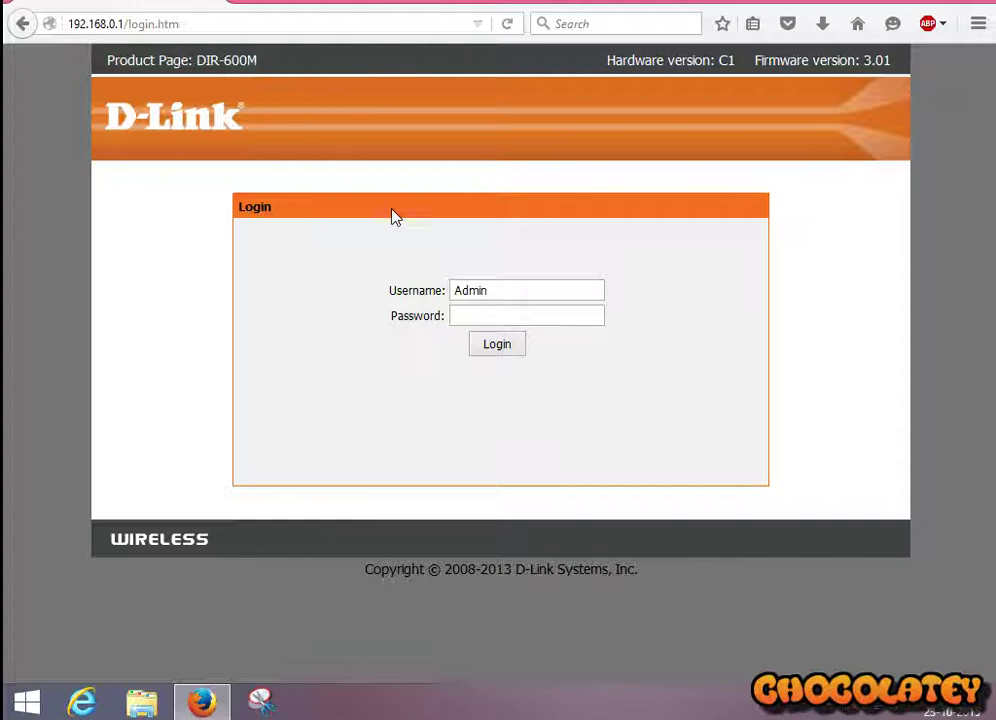
Step: Log in to the router admin and go to Advanced > Virtual Server to view the hfs rule
click(499, 347)
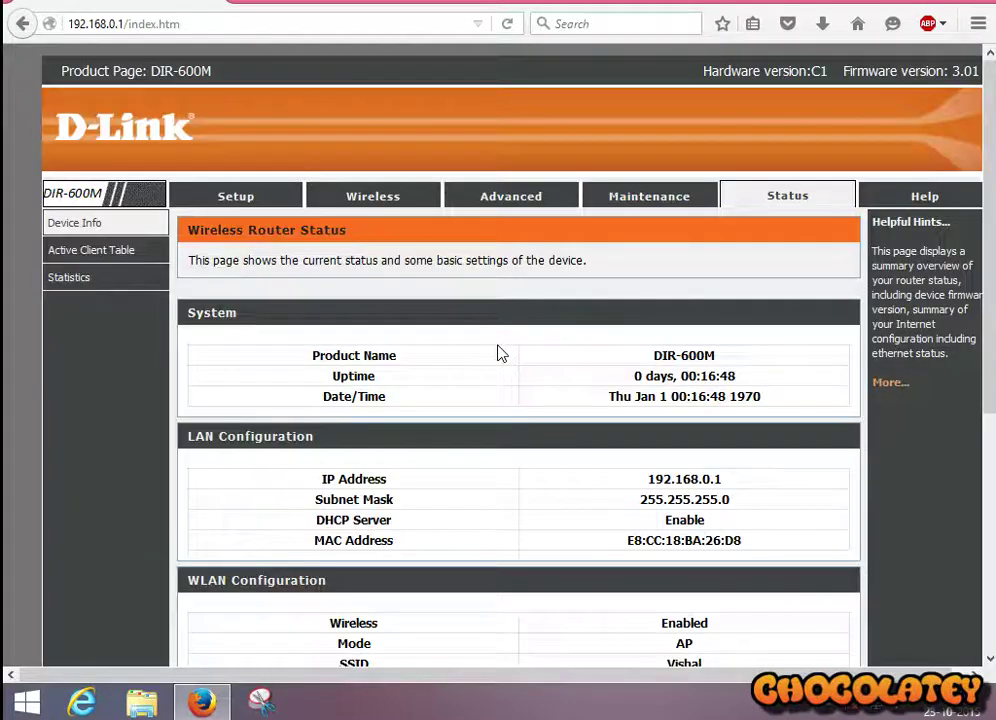
click(518, 199)
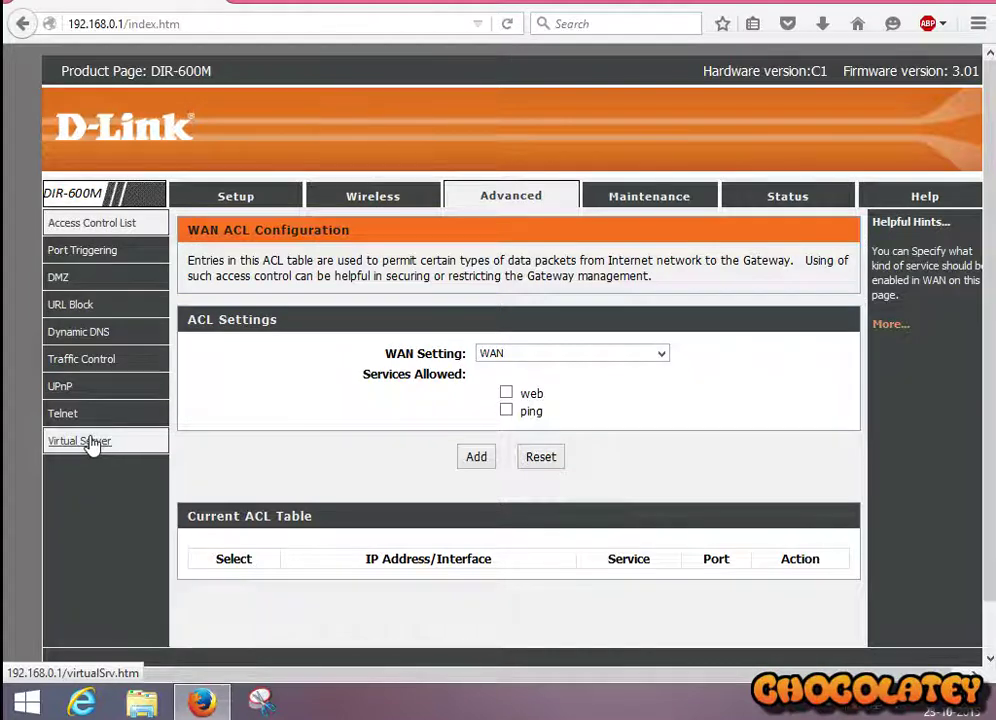
click(85, 441)
scroll(270, 500, down, 2)
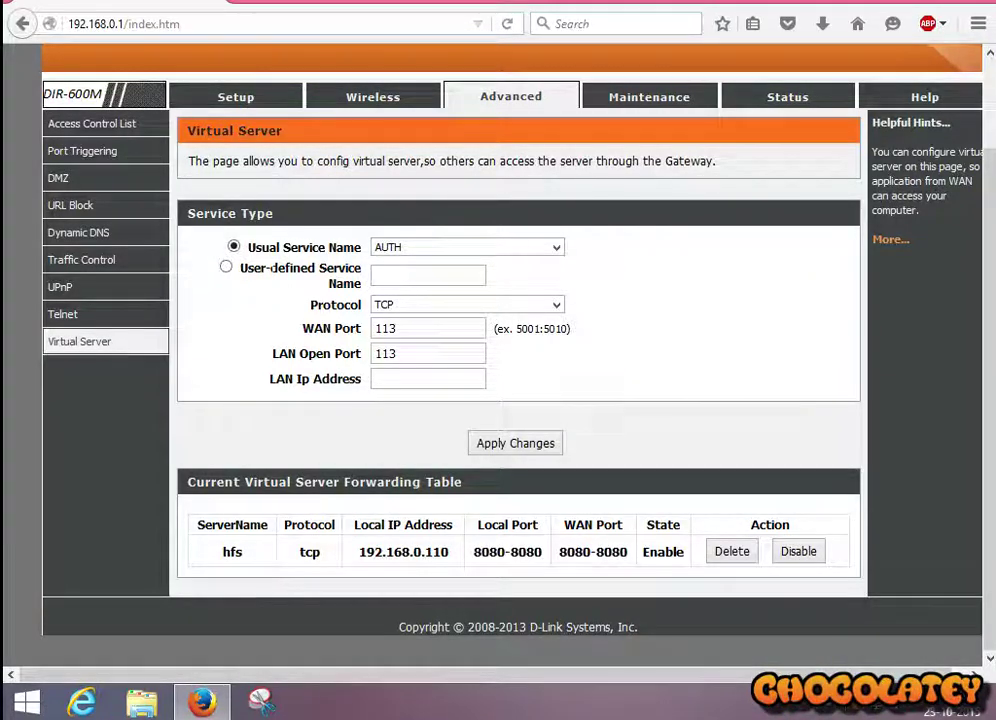
Step: Name the user-defined virtual server service 'test' and keep TCP as its protocol
click(226, 268)
click(391, 276)
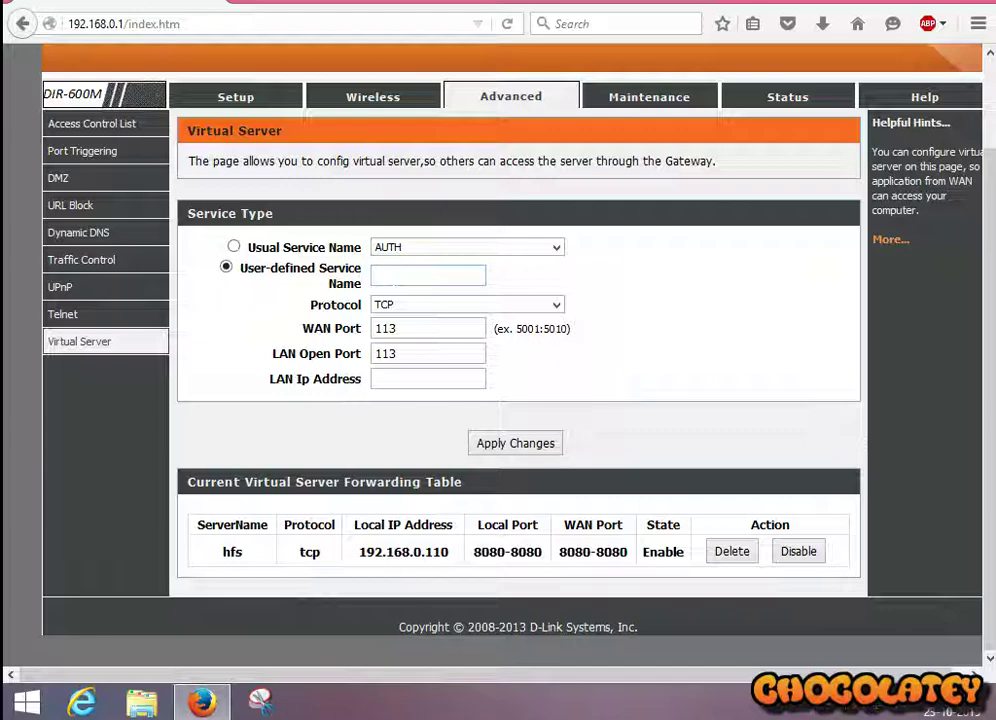
text(test)
click(460, 310)
click(460, 307)
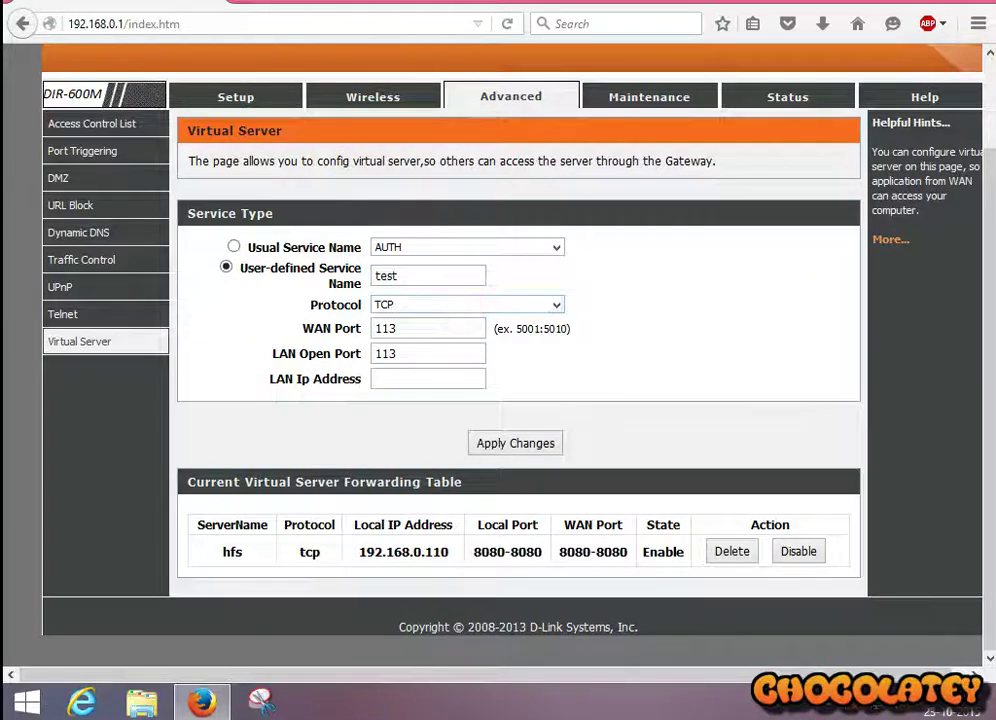
Step: Set the WAN and LAN open ports to 9090 and the LAN IP to 192.168.0.110
drag(433, 329, 287, 329)
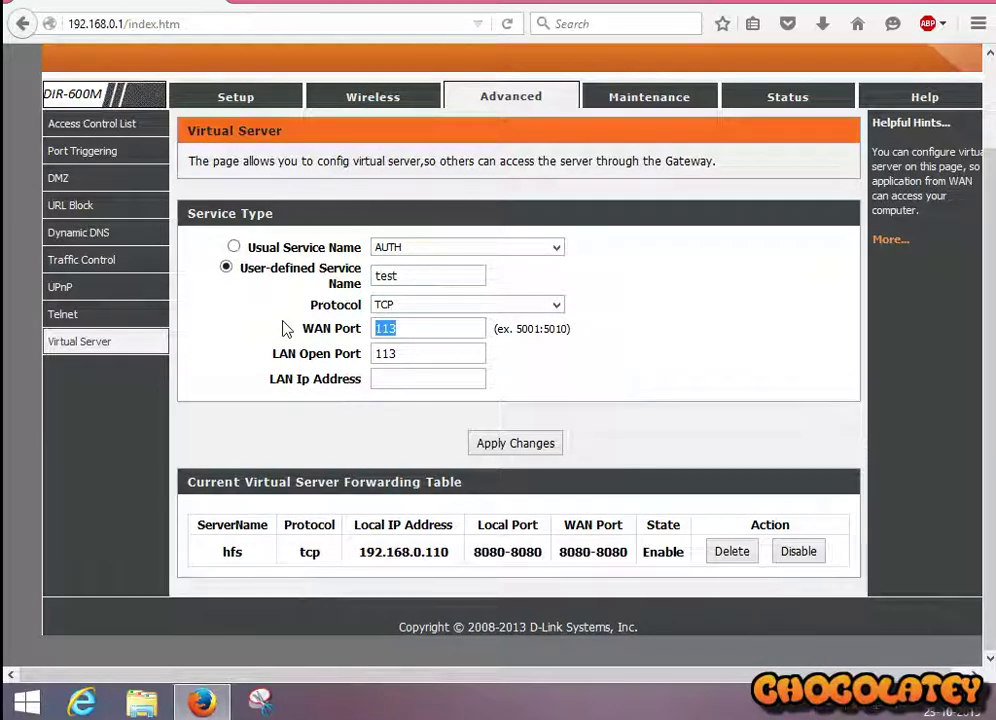
text(9090)
double_click(405, 352)
text(9090)
click(382, 377)
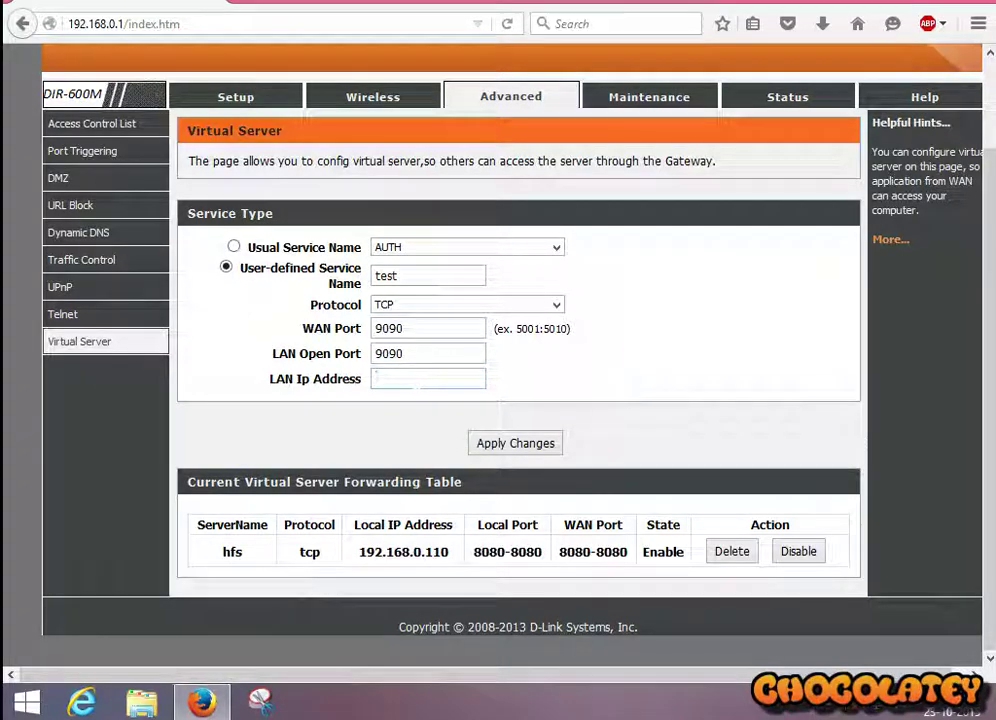
text(192.168.0.110)
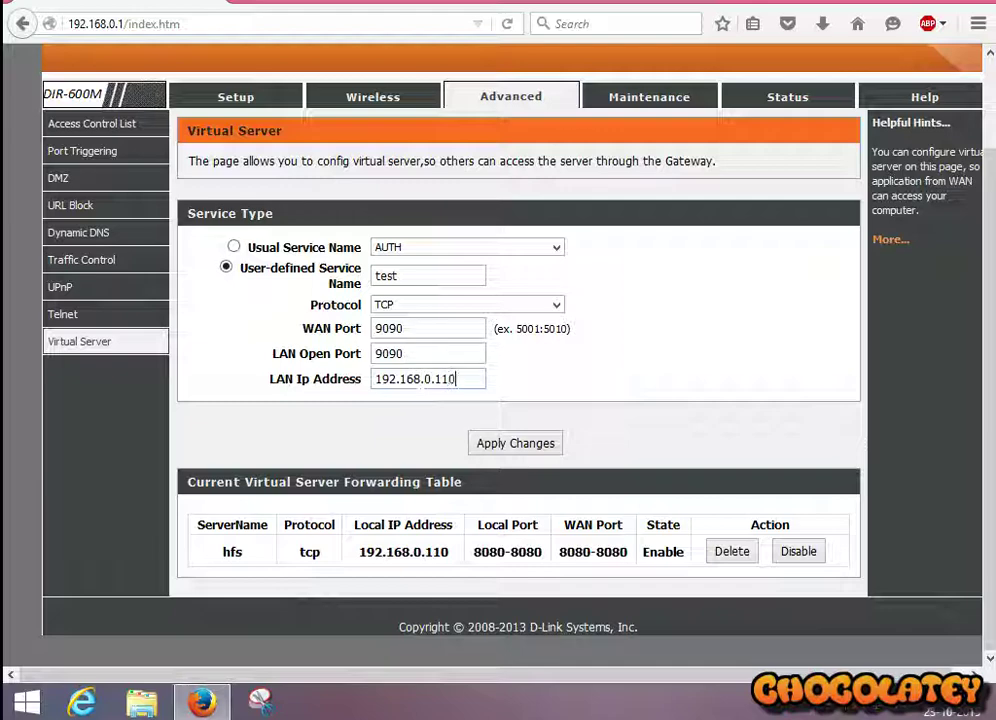
Step: Apply the test rule and confirm the table lists TCP 9090 to 192.168.0.110
click(512, 445)
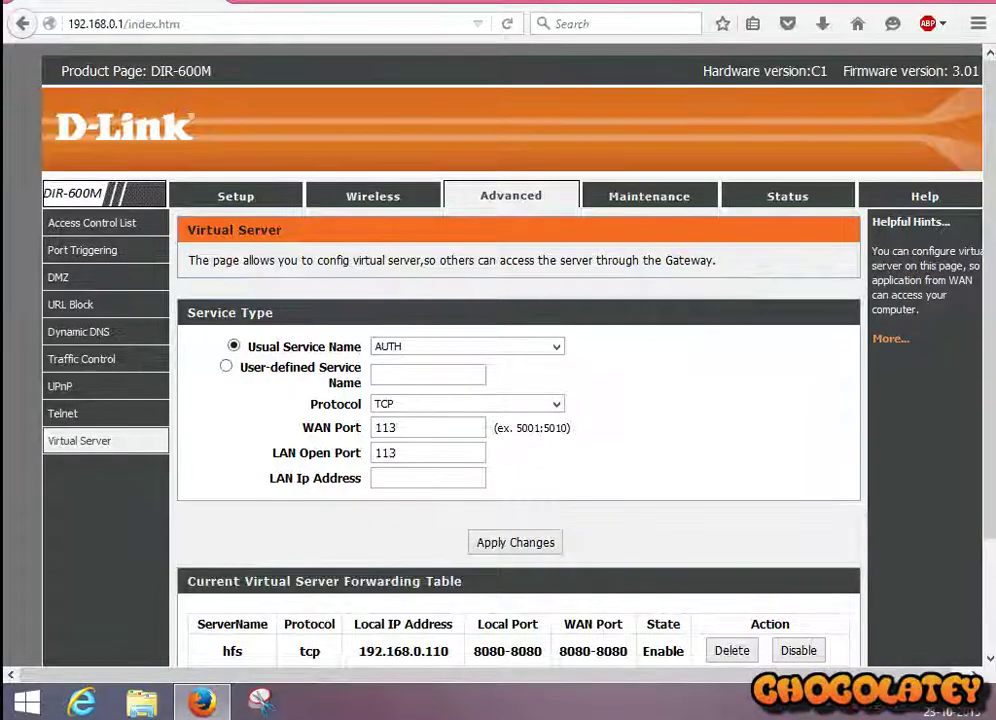
scroll(255, 568, down, 3)
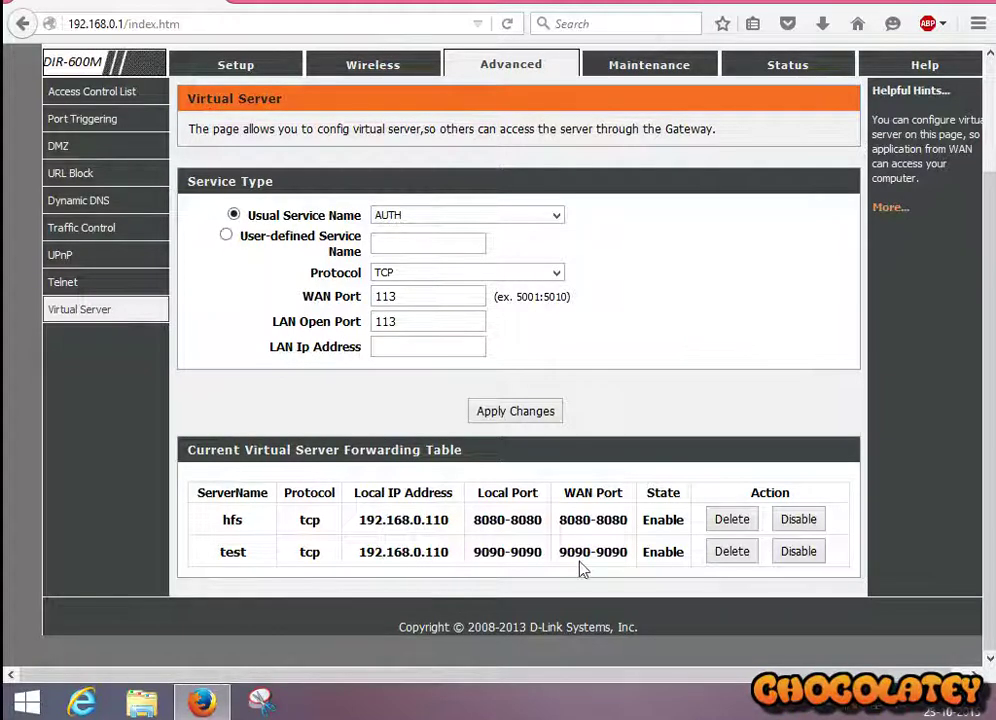
scroll(200, 320, up, 3)
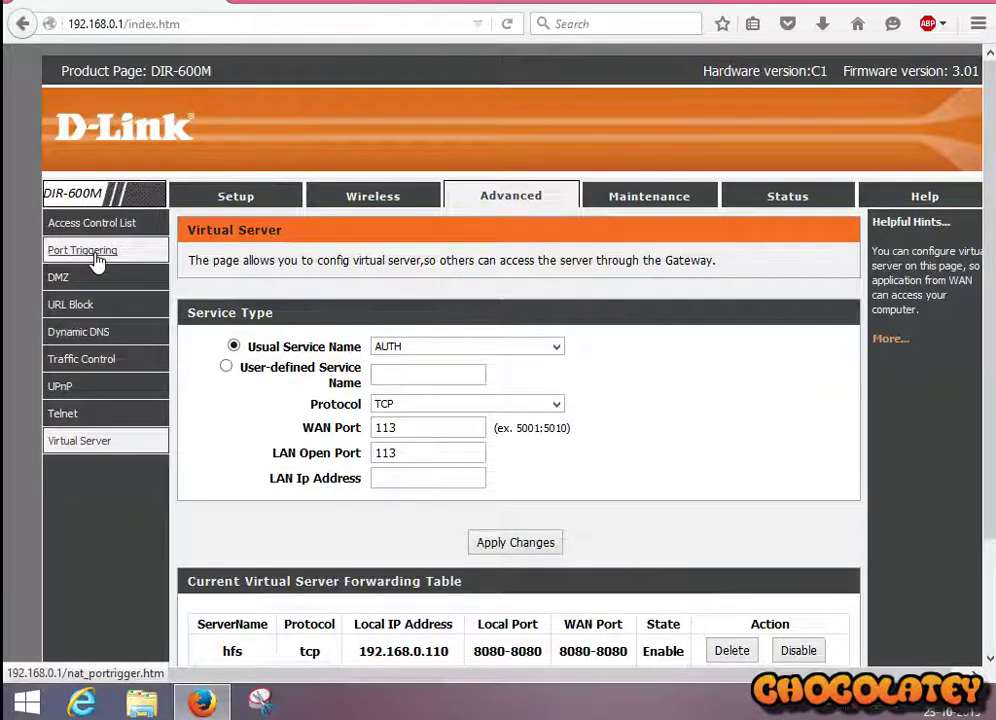
Step: Go to Advanced > Port Triggering and scroll to the Application Type section
click(97, 258)
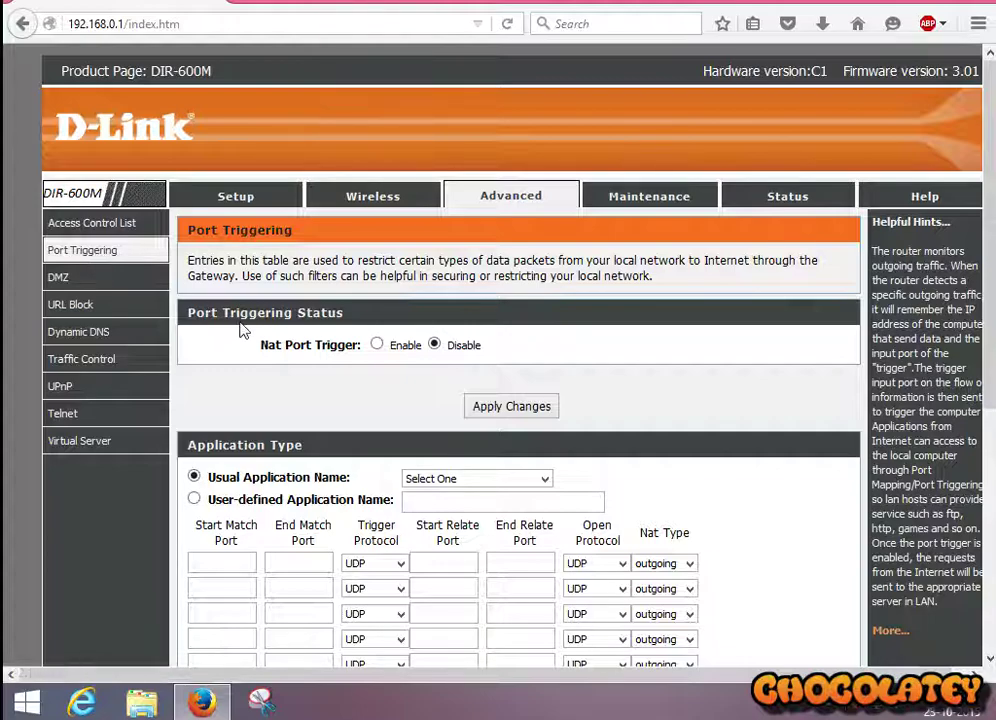
scroll(240, 329, down, 5)
scroll(268, 252, up, 3)
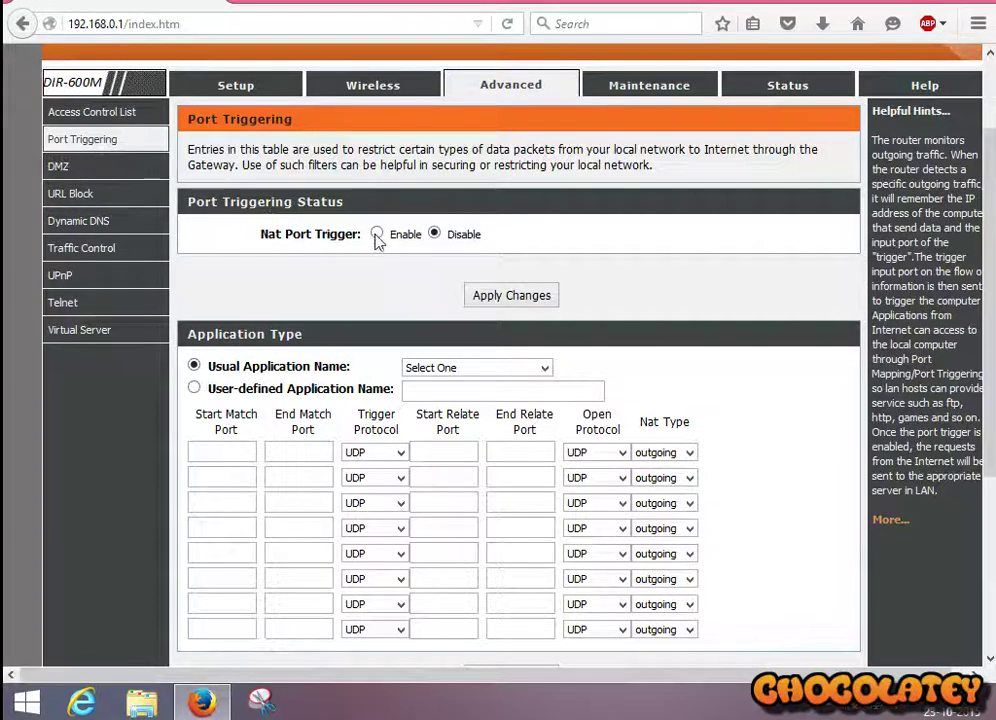
scroll(377, 242, down, 2)
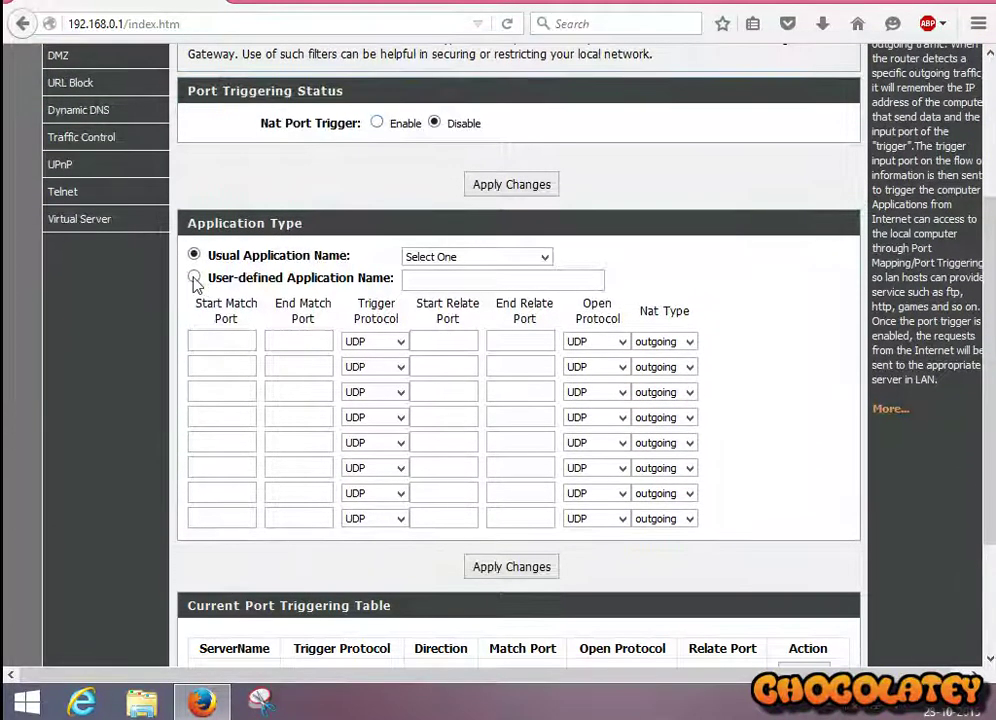
Step: Choose a user-defined application and fill the first row with 9090 ports and TCP/UDP protocols
click(194, 278)
click(438, 284)
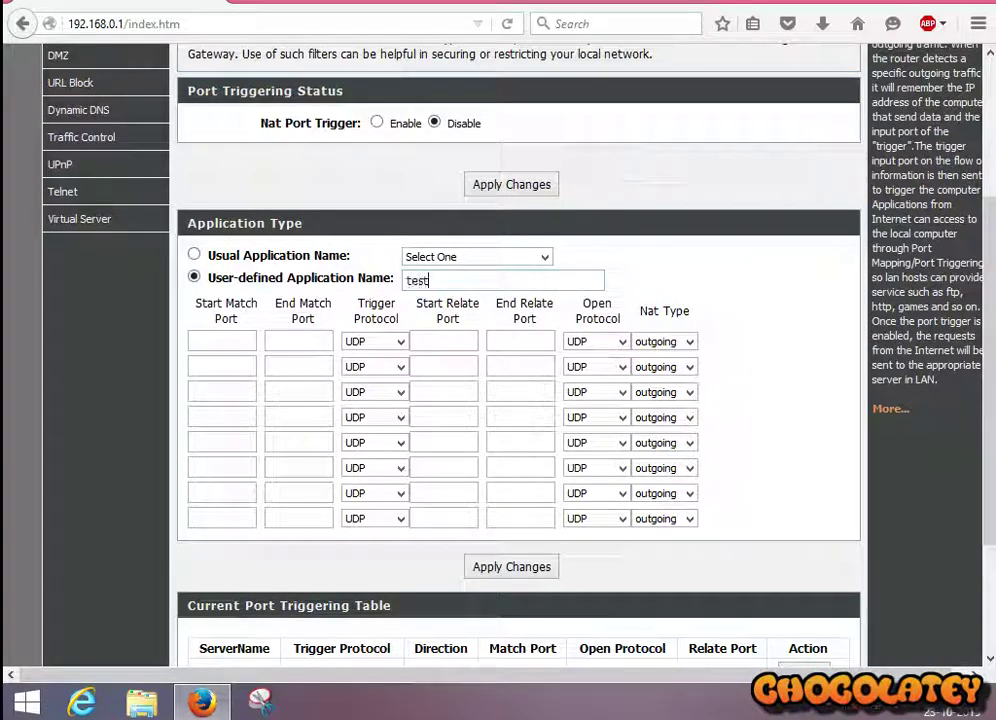
click(222, 340)
click(293, 341)
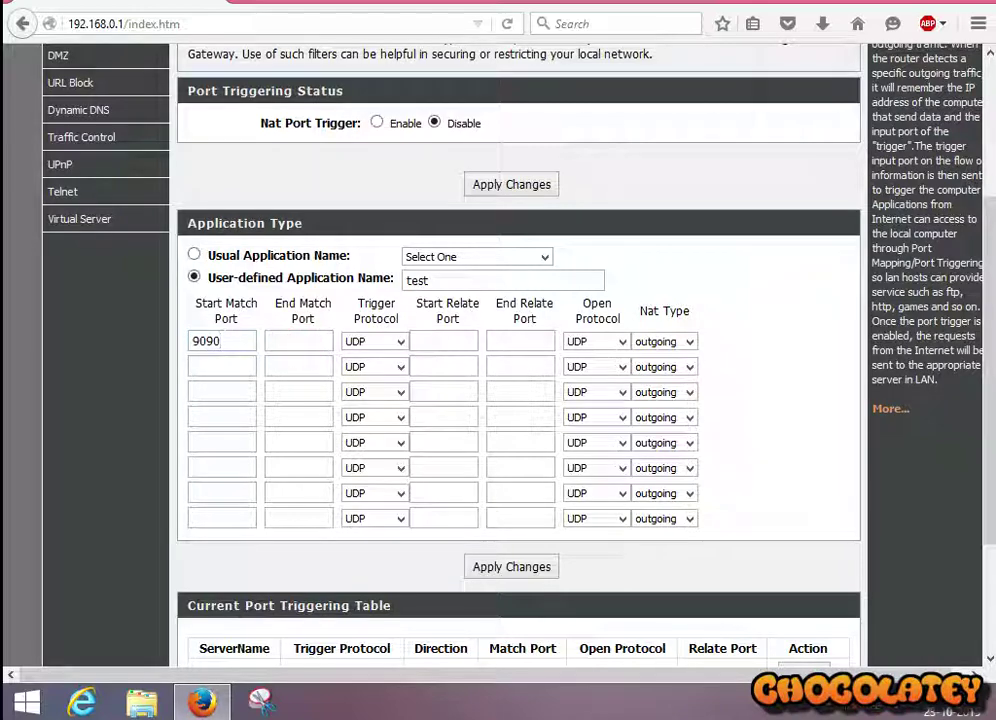
text(9090)
click(390, 341)
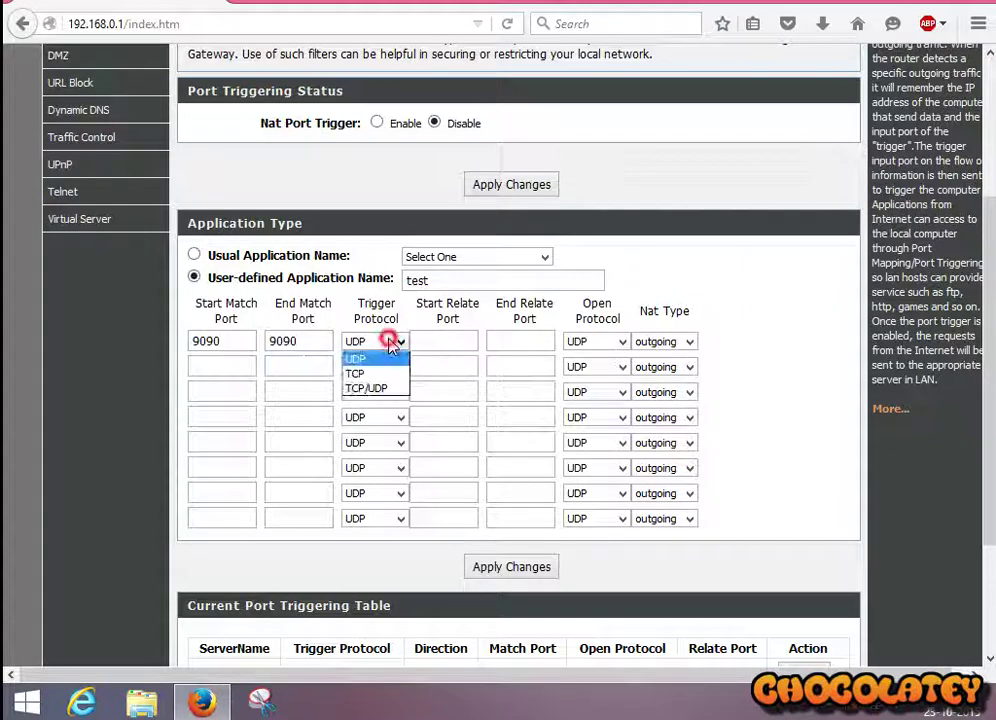
click(400, 389)
click(440, 341)
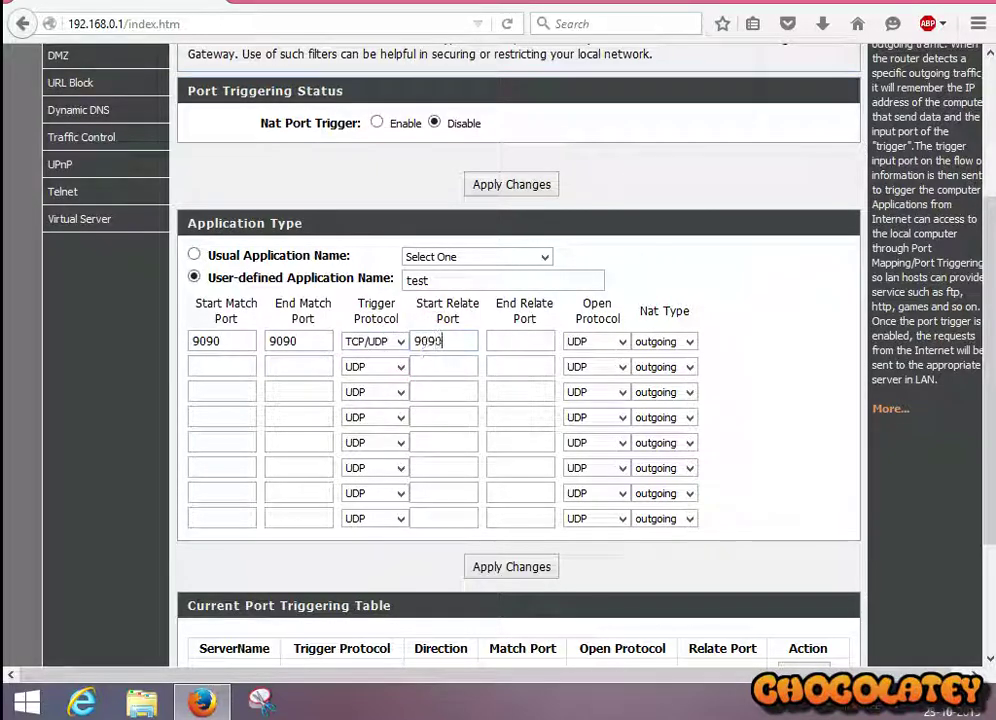
text(9090)
click(502, 341)
text(9090)
click(603, 345)
click(596, 388)
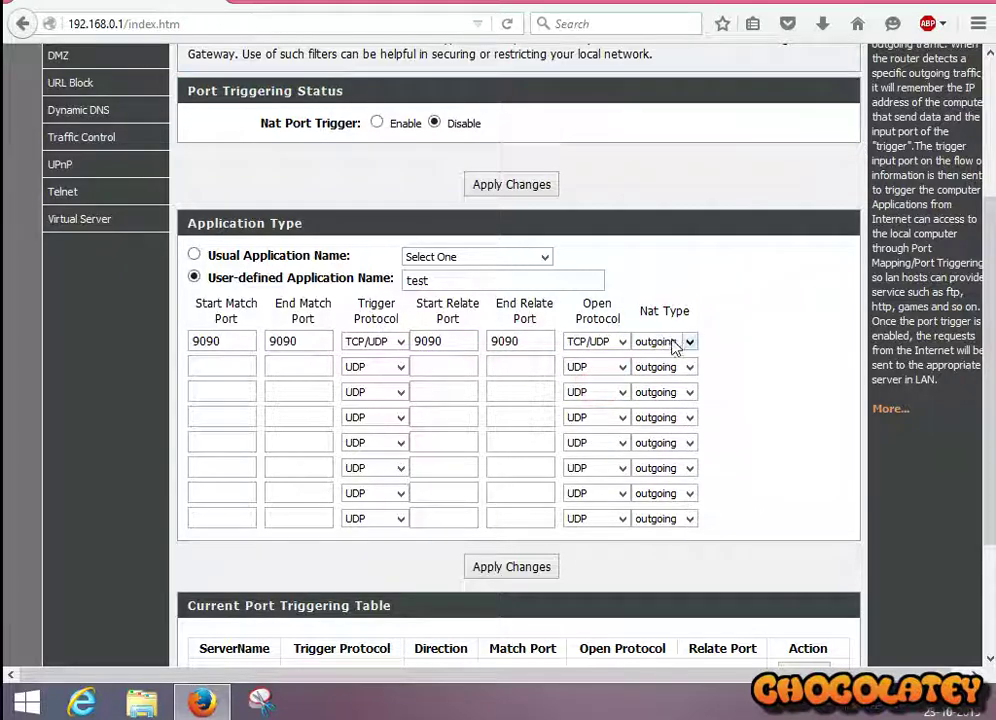
Step: Fill the second row with 9090 ports, TCP/UDP protocols and NAT type incoming
click(205, 366)
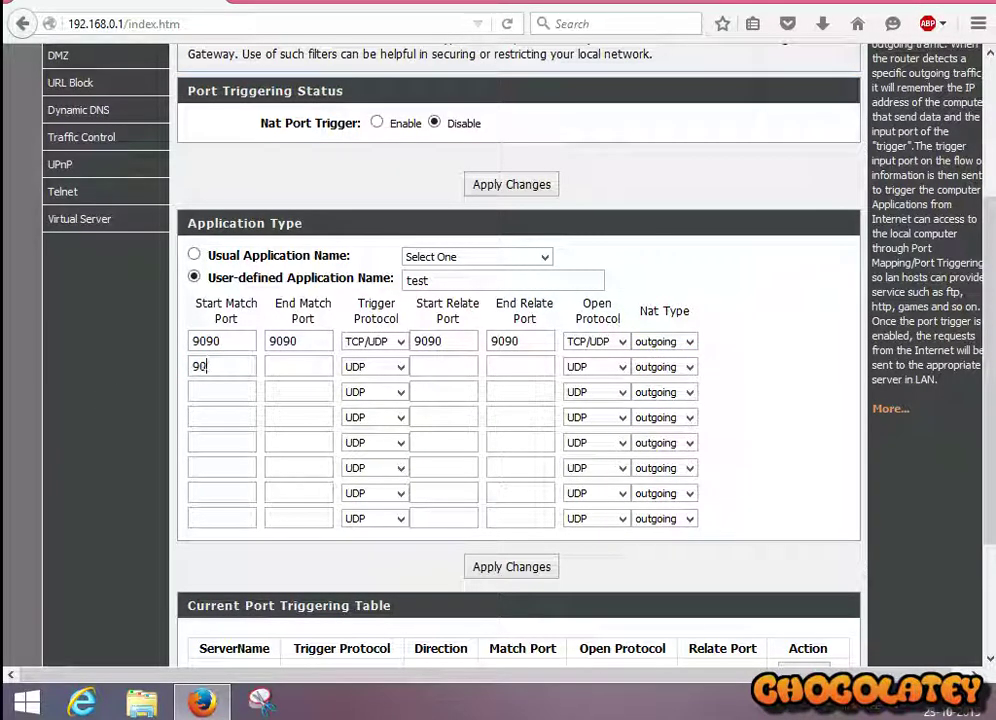
click(285, 368)
text(9090)
click(368, 370)
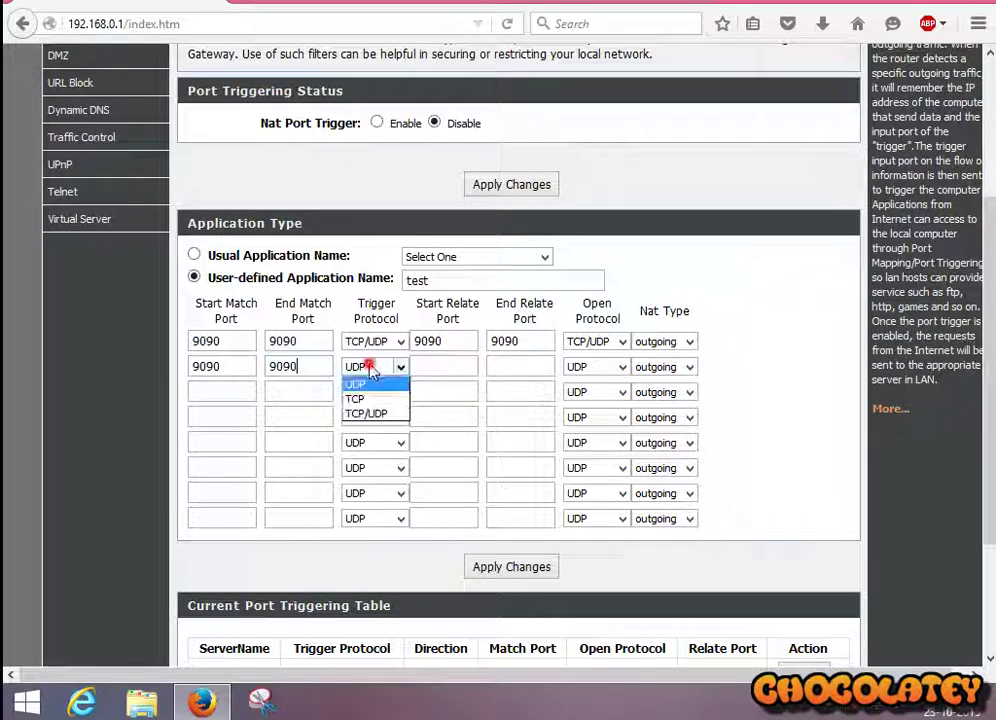
click(380, 413)
click(465, 364)
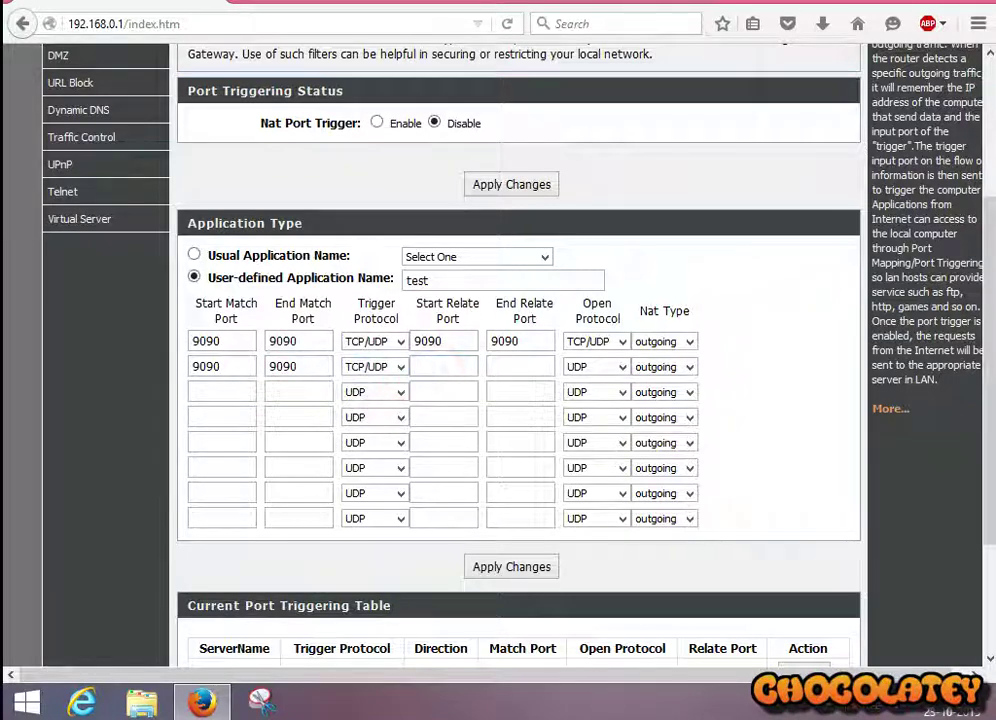
click(516, 364)
text(9090)
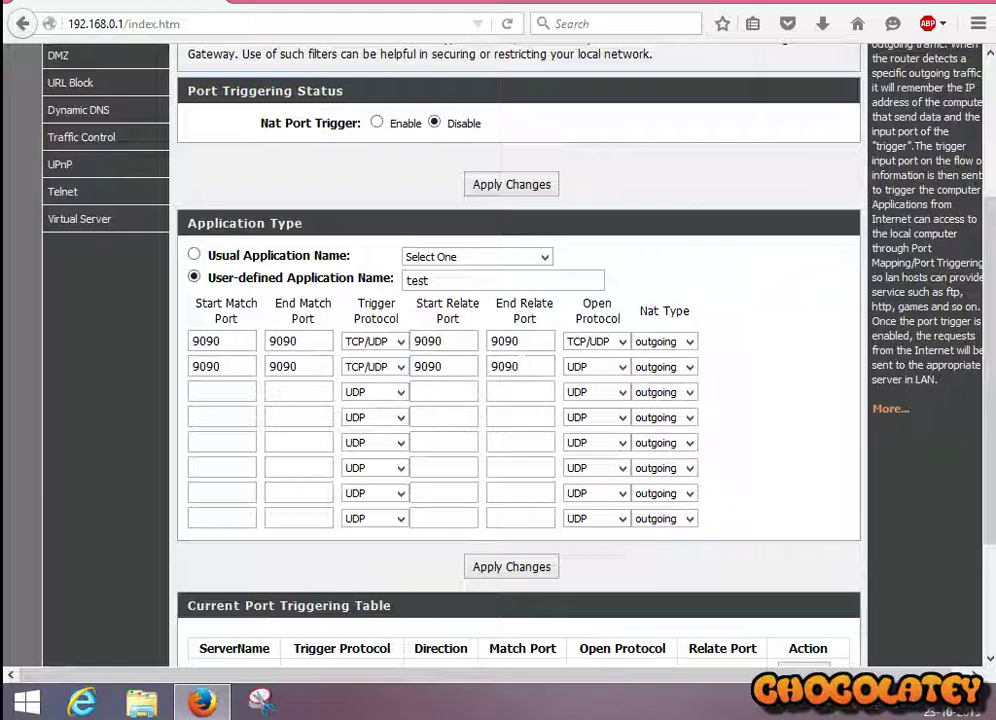
click(620, 367)
click(605, 414)
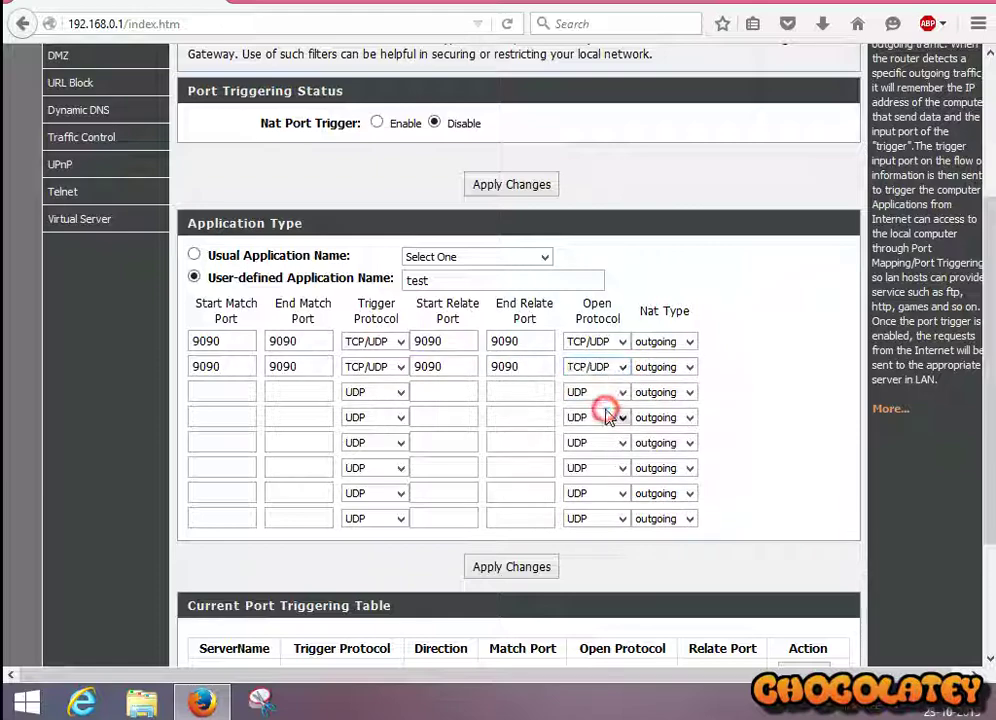
click(659, 369)
click(656, 398)
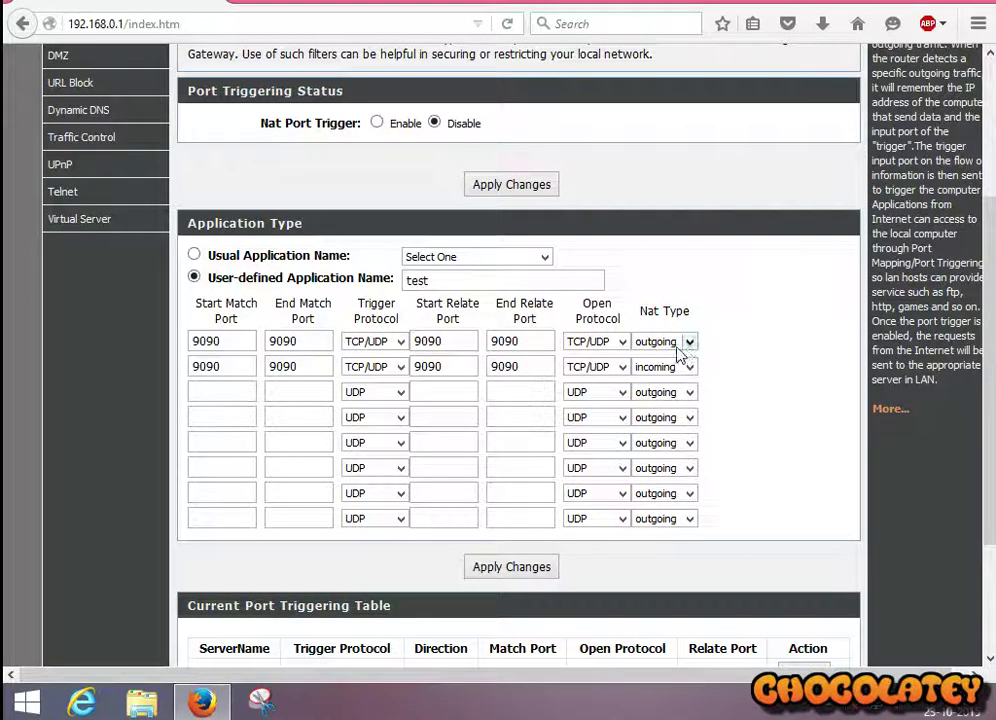
Step: Apply the port triggering rules and check both 9090 test entries in the table
scroll(511, 460, down, 3)
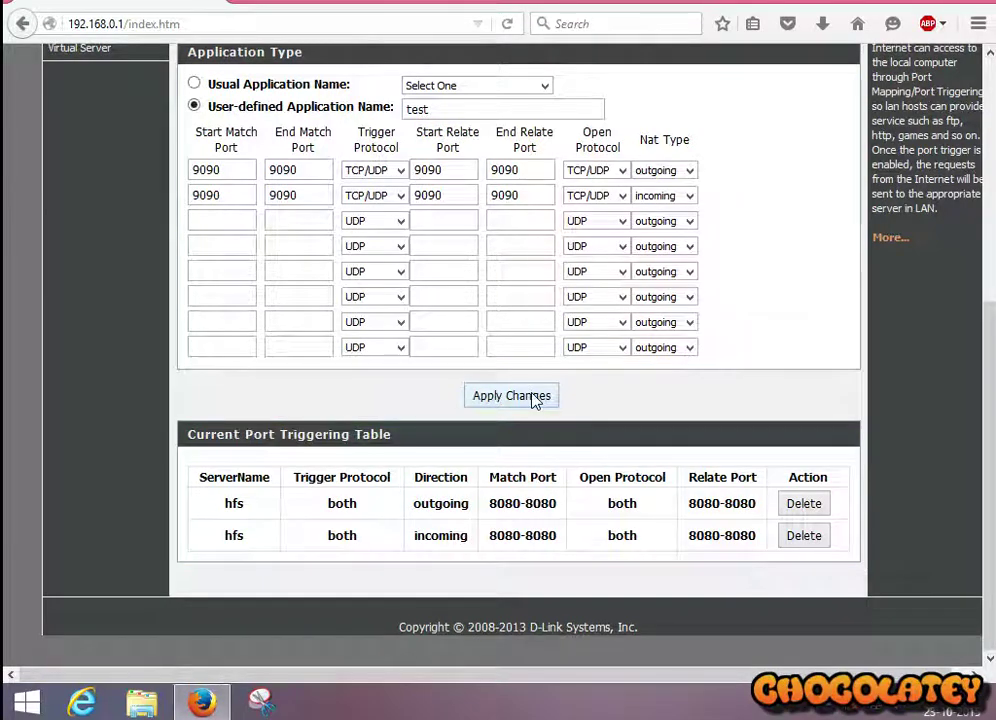
click(533, 397)
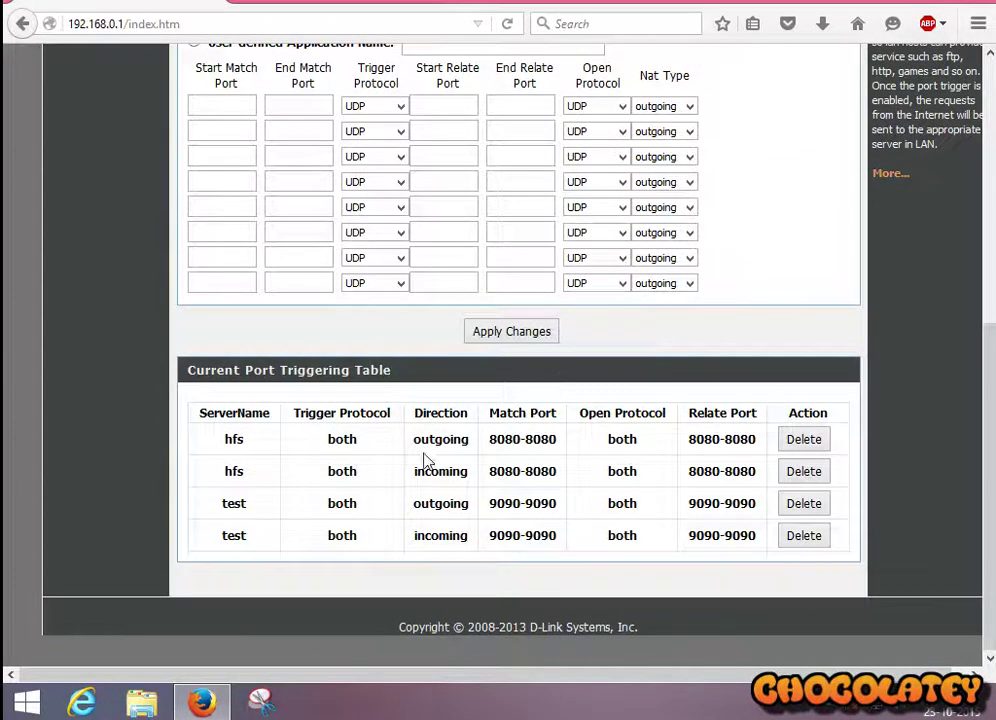
scroll(424, 460, up, 5)
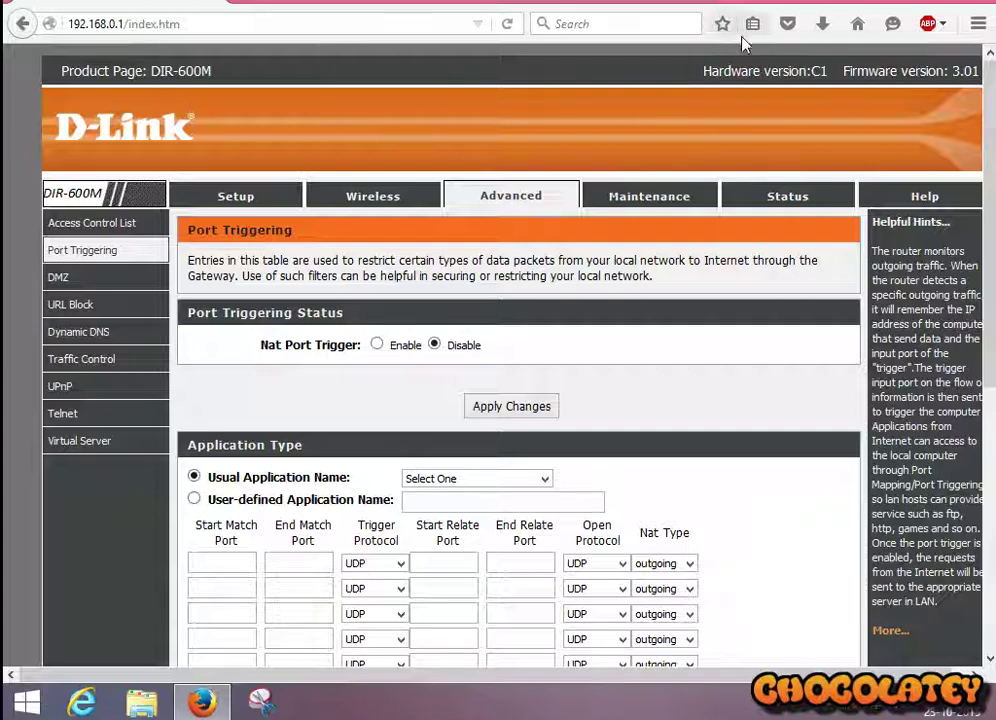
Step: Launch hfs from the Downloads folder in File Explorer with administrator rights
click(10, 708)
click(536, 553)
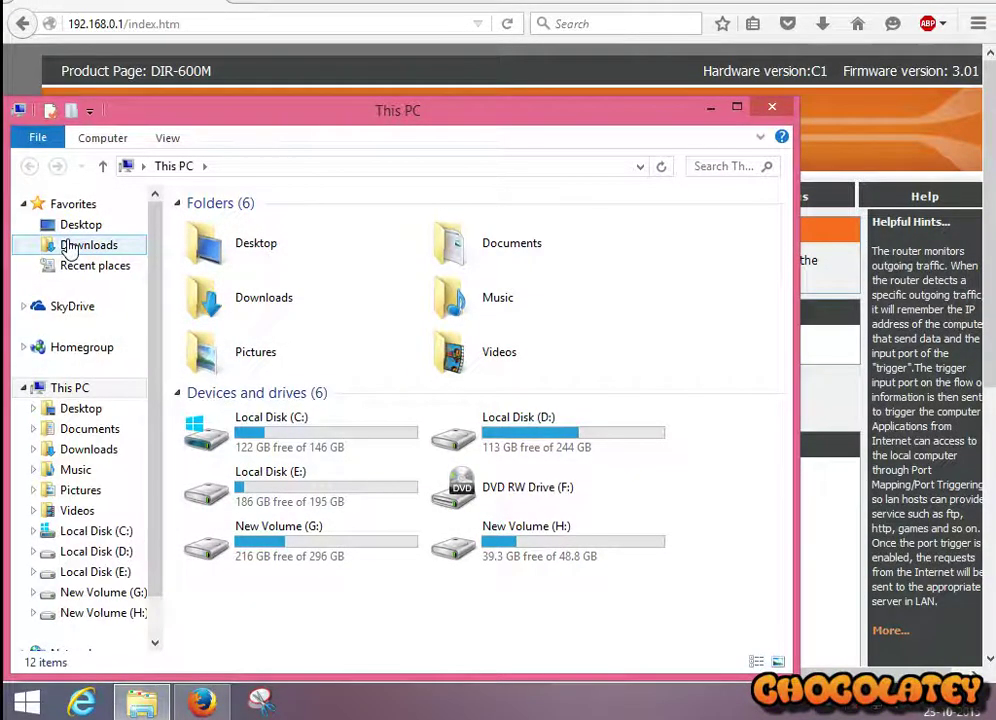
click(70, 248)
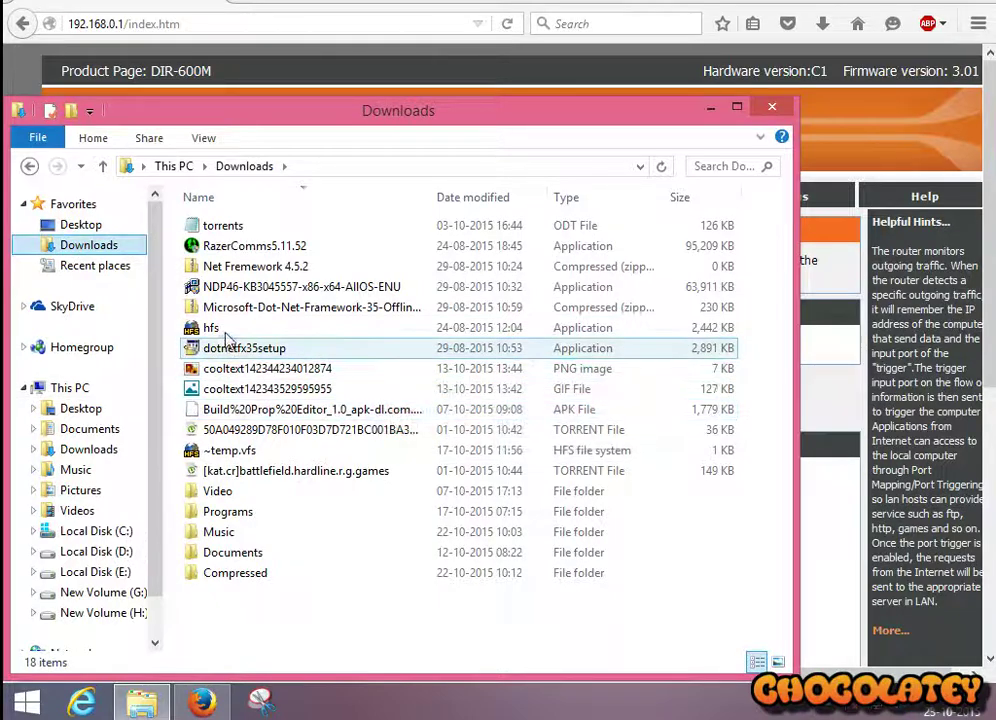
right_click(227, 337)
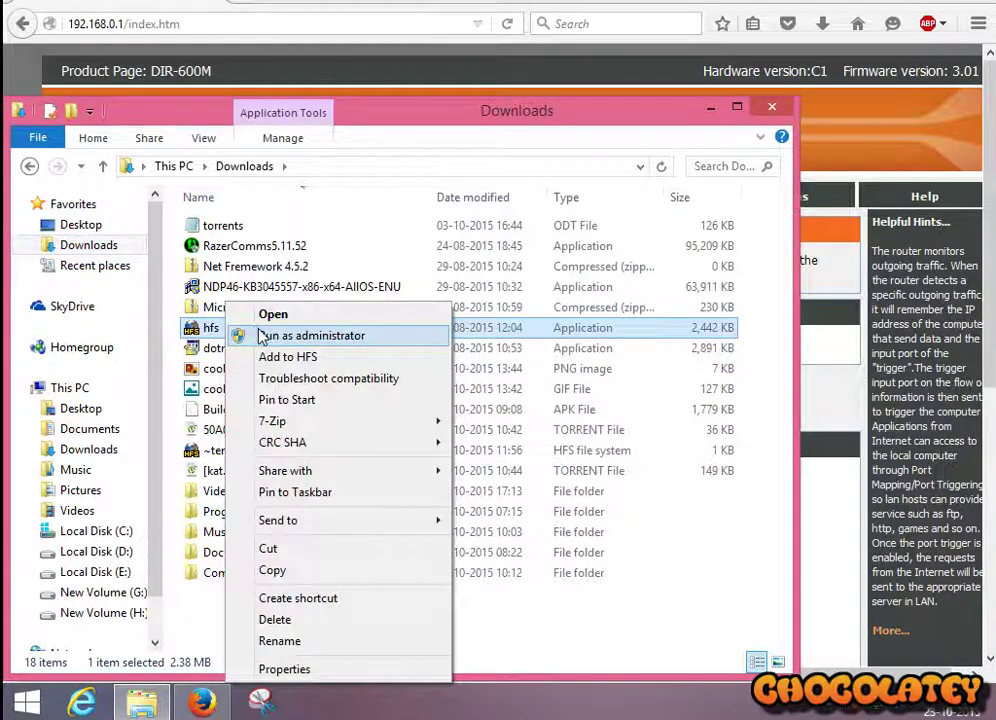
click(262, 337)
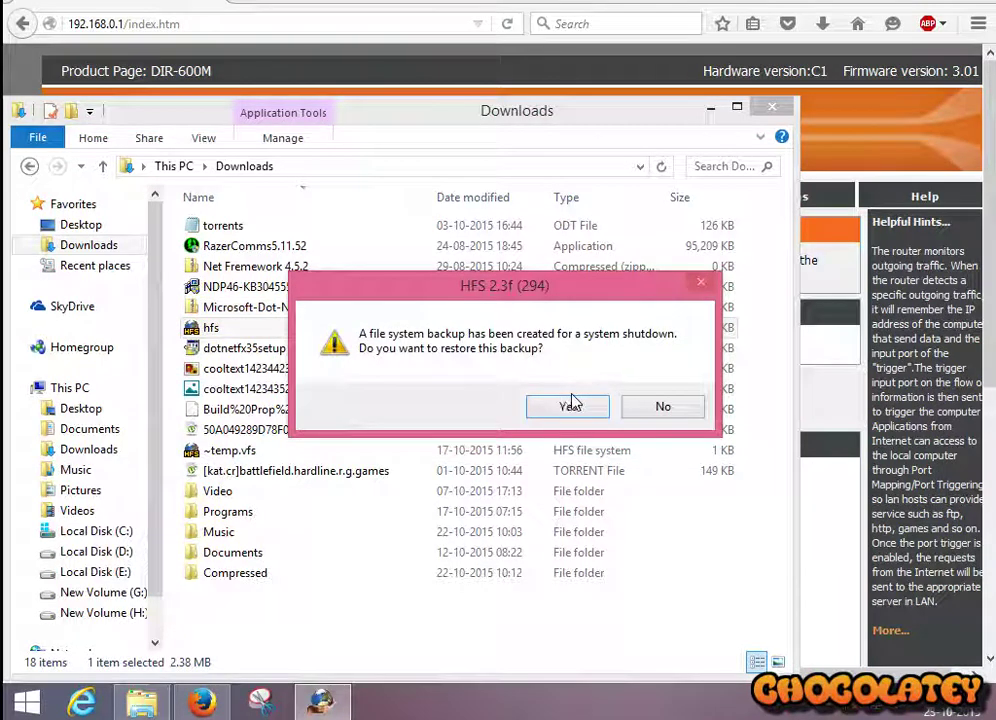
Step: Decline the backup restore and change the HFS server port from 8080 to 9090
click(645, 407)
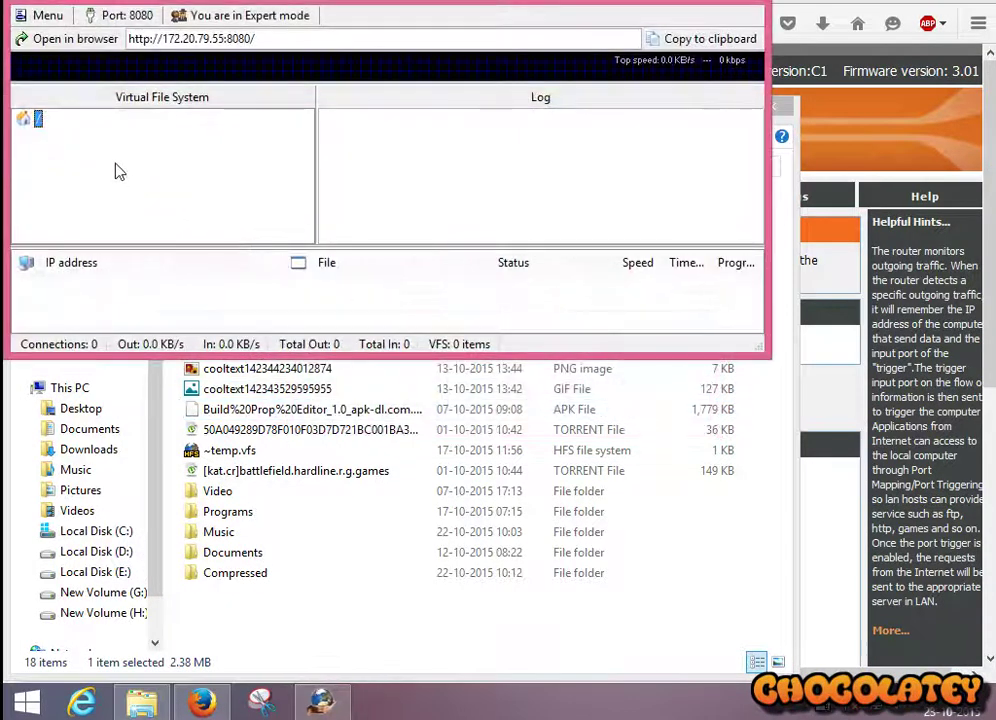
click(133, 17)
click(418, 356)
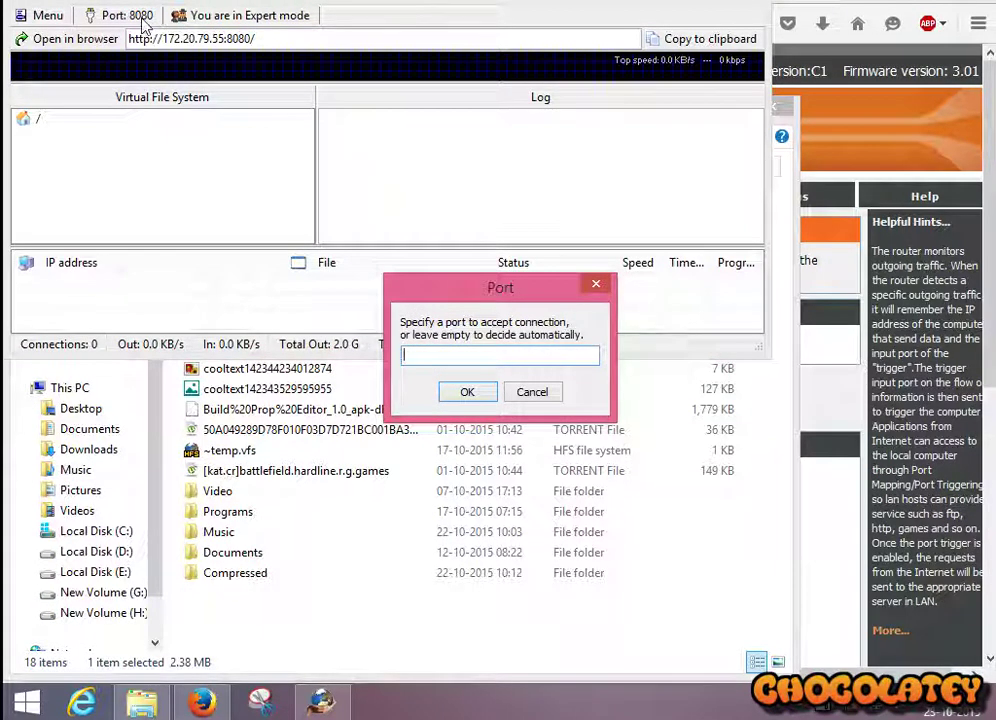
click(452, 346)
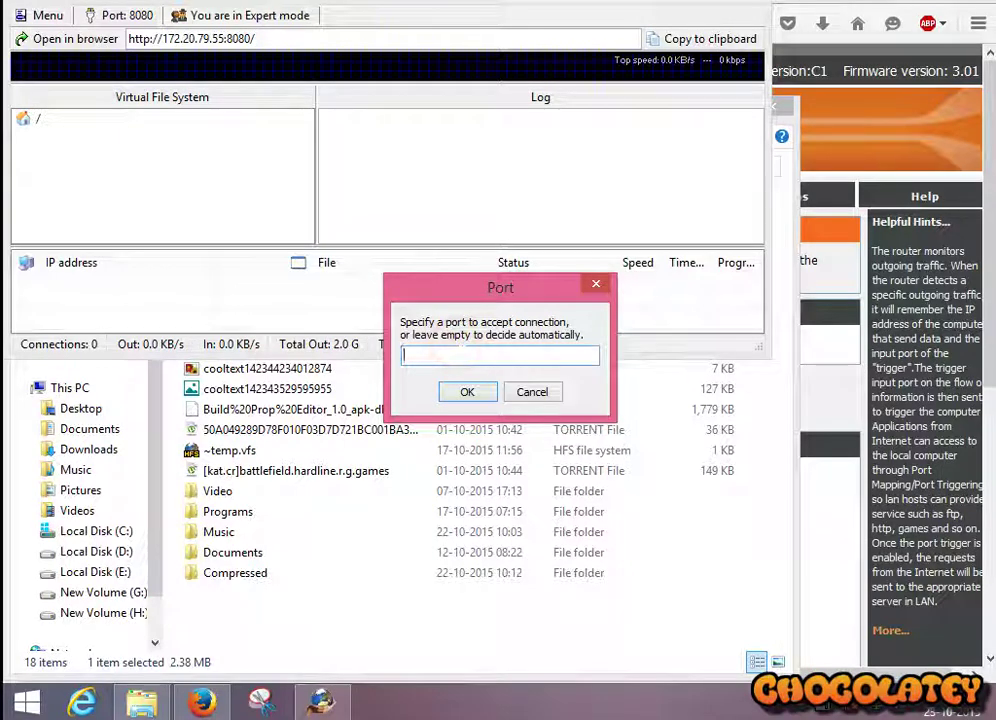
click(467, 392)
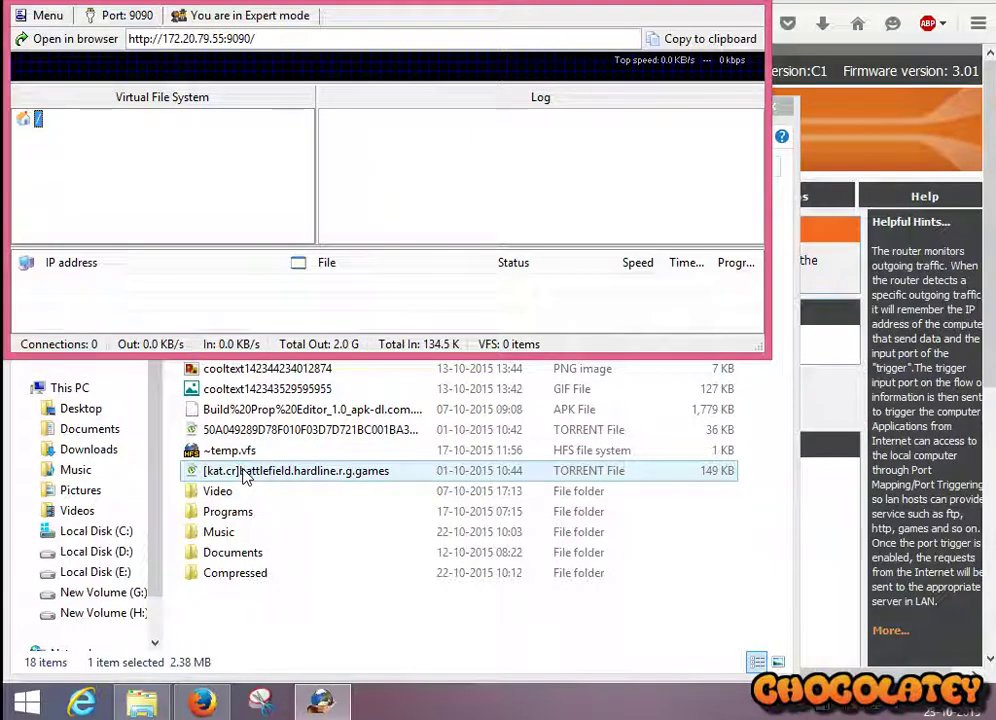
Step: Send the battlefield hardline torrent to HFS and drag it into the shared root
right_click(313, 479)
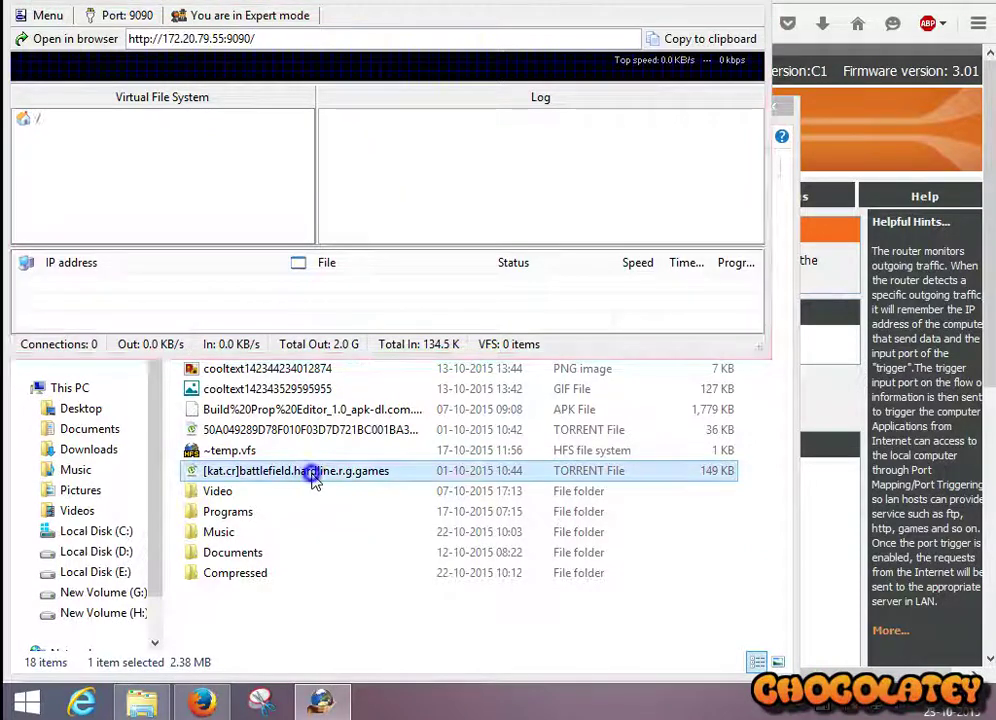
click(360, 189)
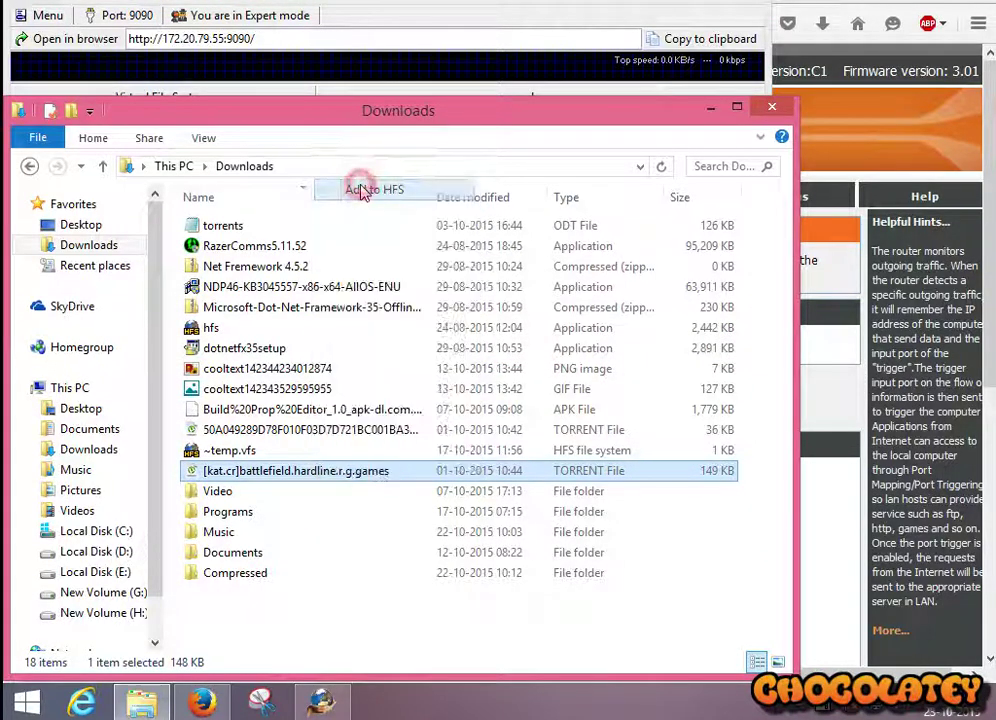
click(376, 15)
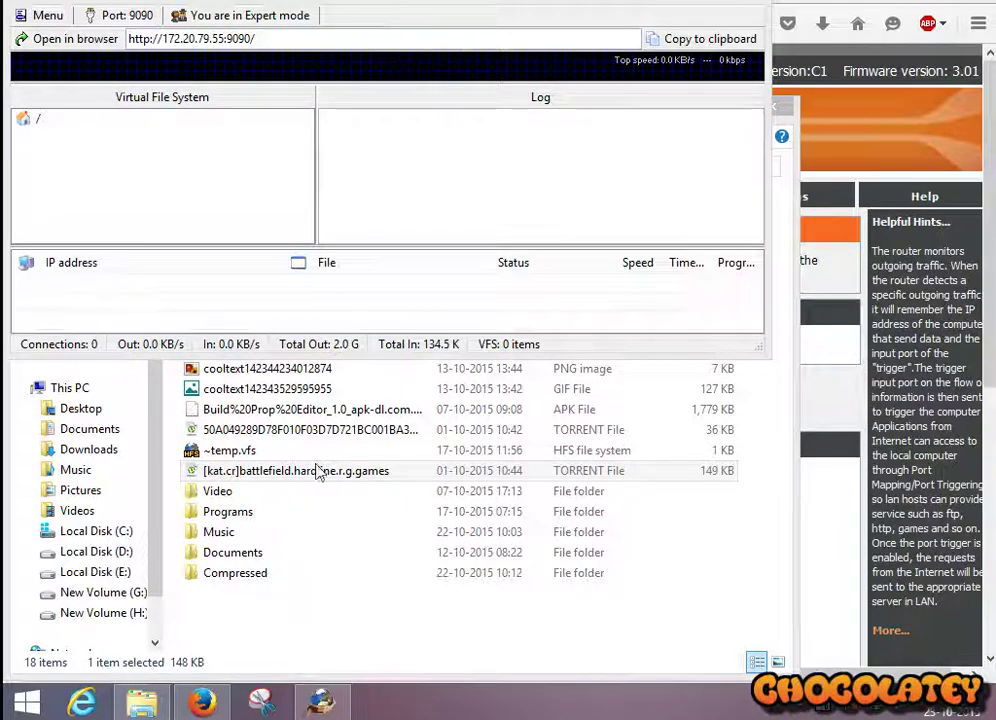
right_click(111, 203)
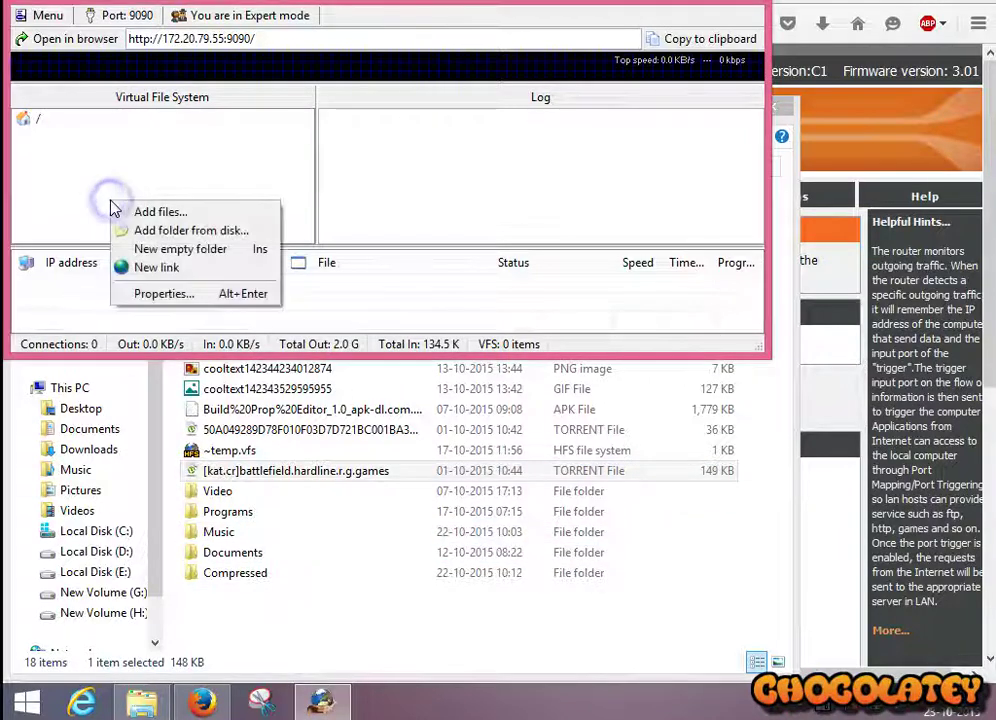
key(Escape)
drag(250, 471, 260, 167)
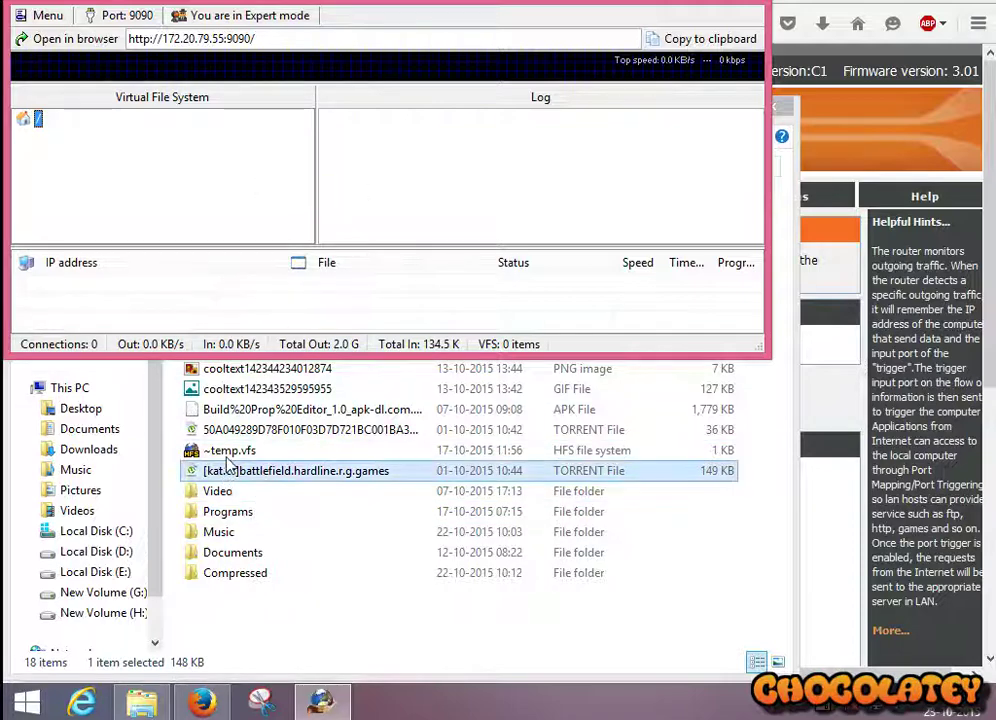
drag(238, 437, 381, 190)
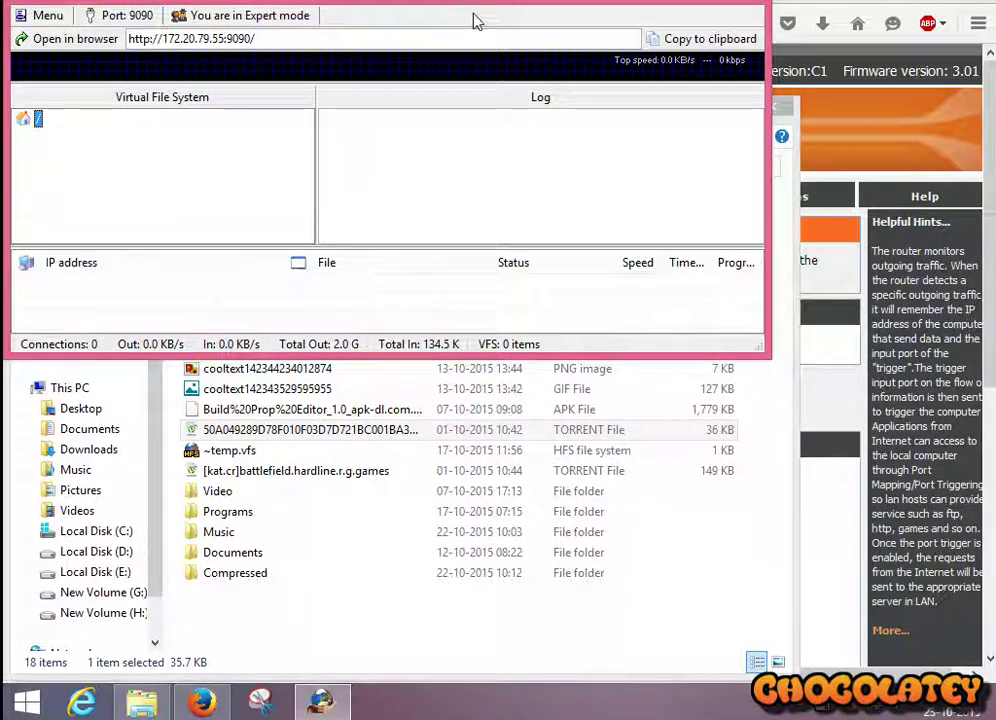
Step: Exit HFS, then re-add the battlefield torrent via Add to HFS, declining the backup restore
click(42, 17)
click(44, 569)
right_click(266, 470)
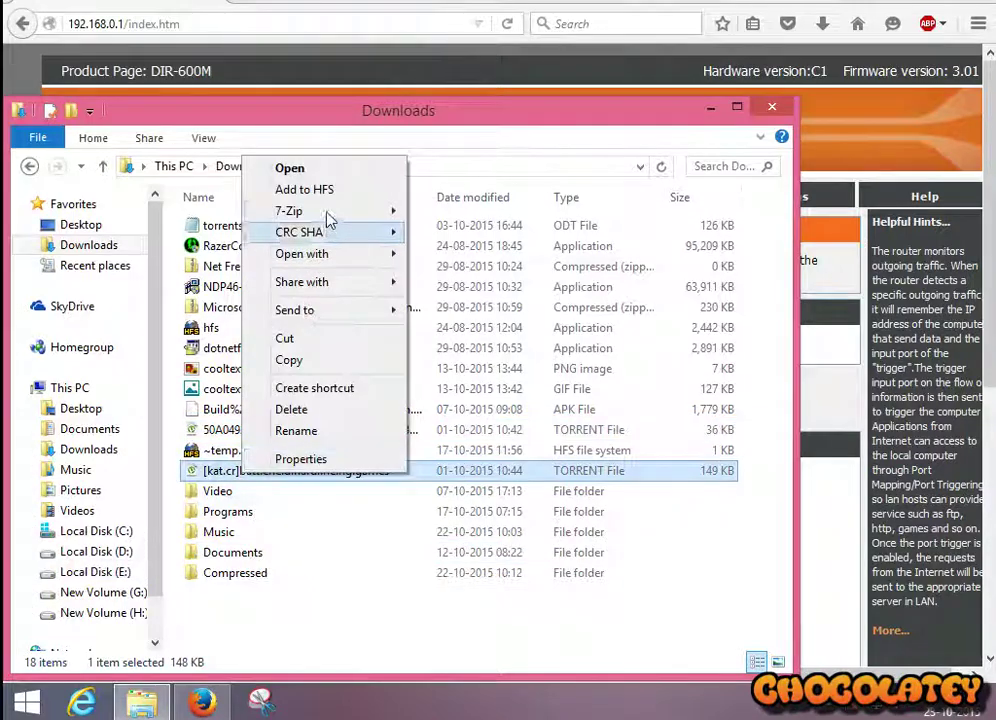
click(329, 189)
click(645, 405)
click(371, 151)
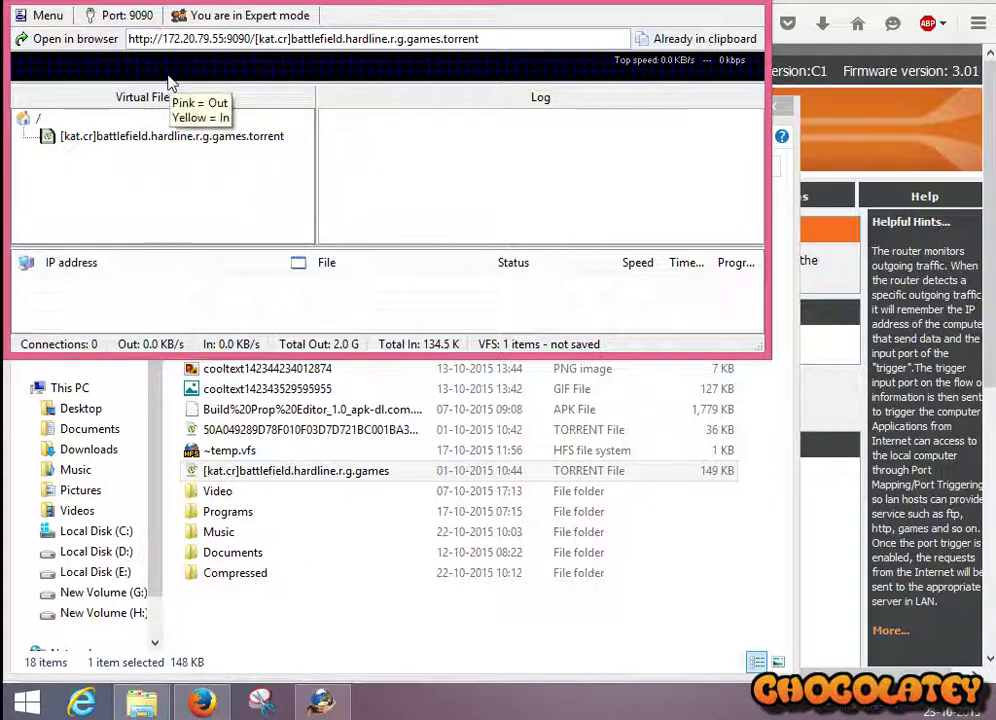
click(176, 148)
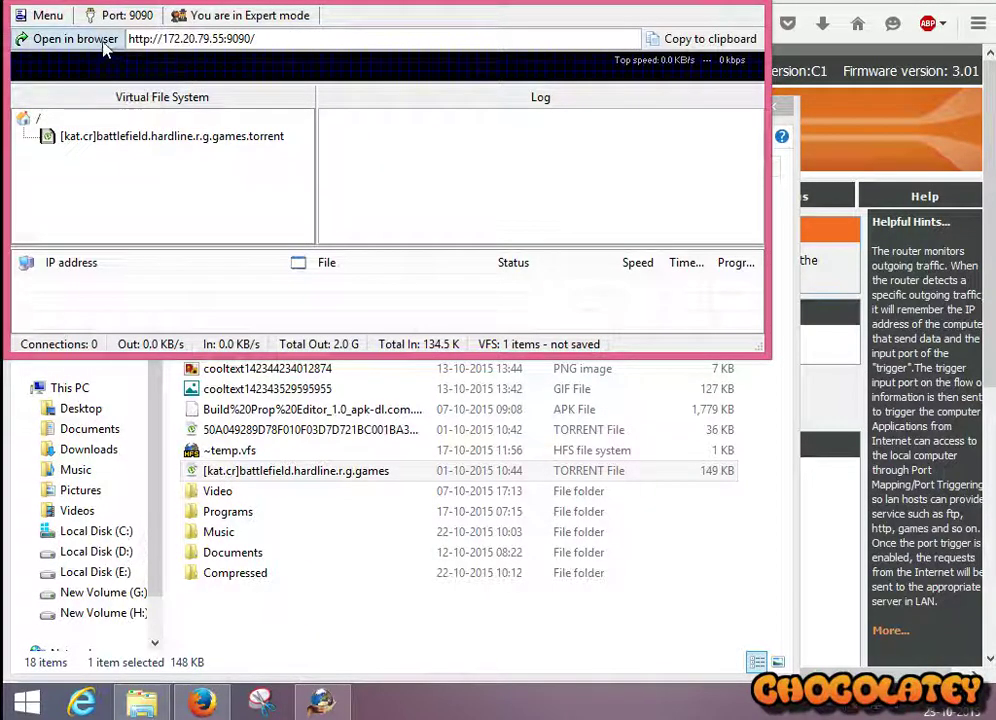